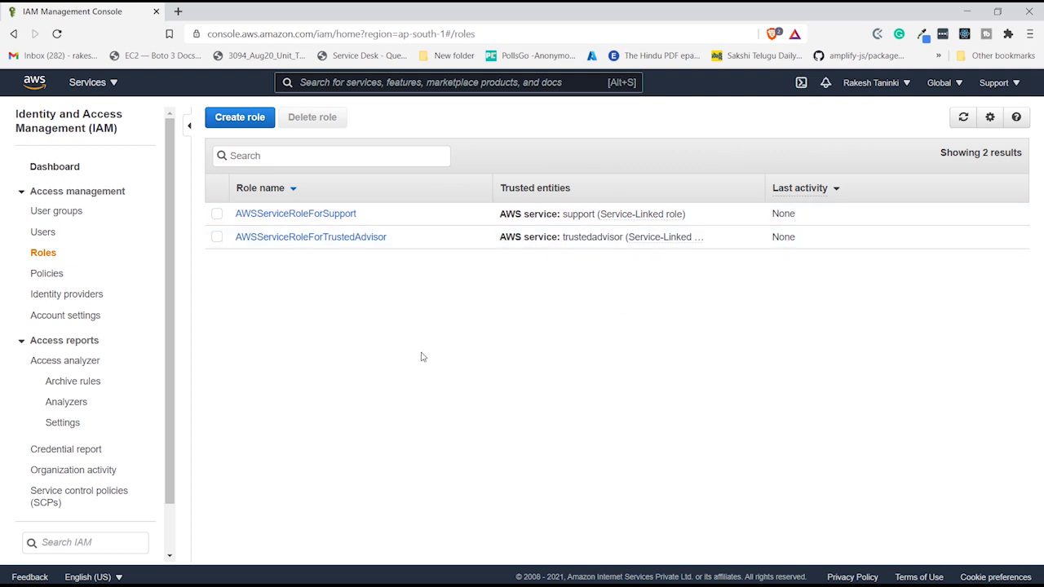
Start a new role and browse the trusted-entity and use-case options, leaving AWS service selected
left_click(237, 117)
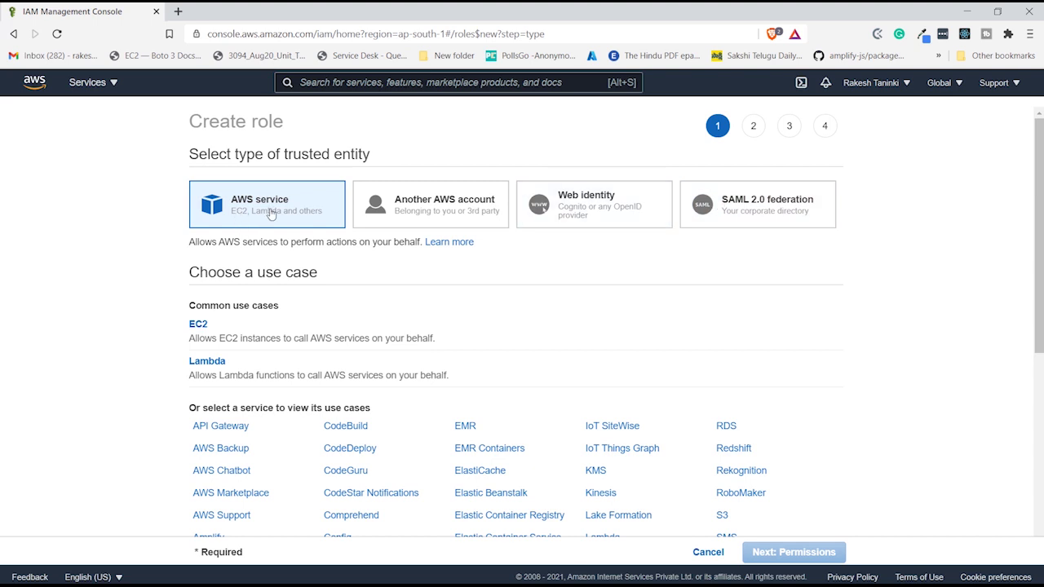
scroll(271, 224, "down", 1)
scroll(244, 220, "down", 1)
scroll(237, 326, "down", 1)
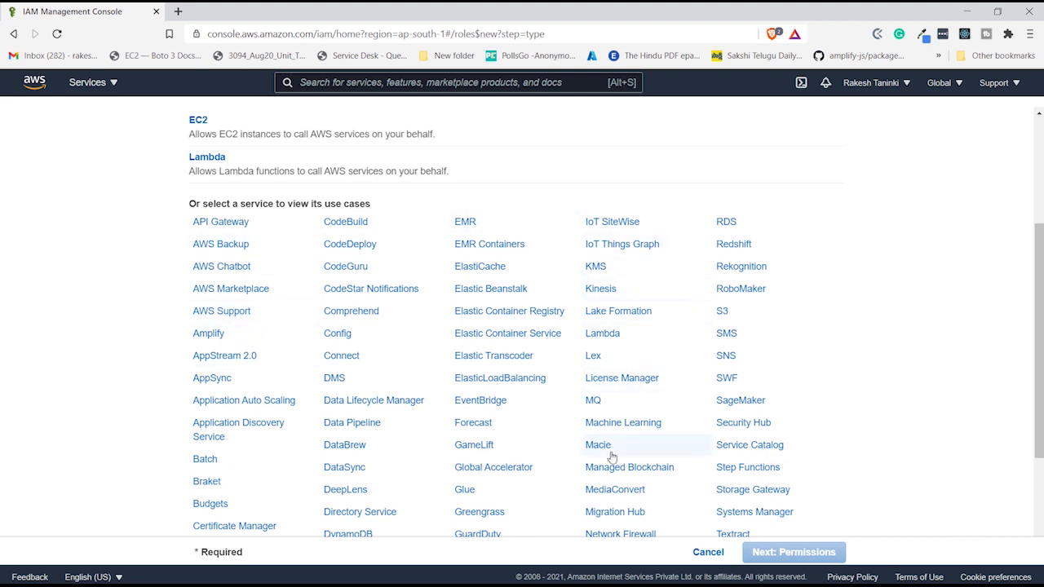
scroll(489, 465, "down", 2)
scroll(237, 373, "up", 5)
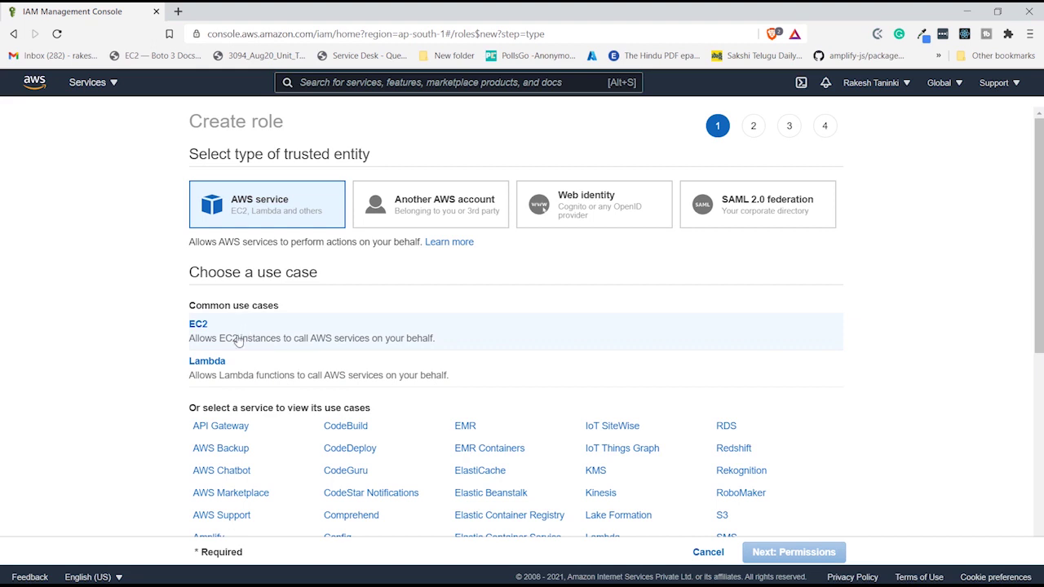
scroll(240, 335, "down", 3)
scroll(234, 385, "up", 3)
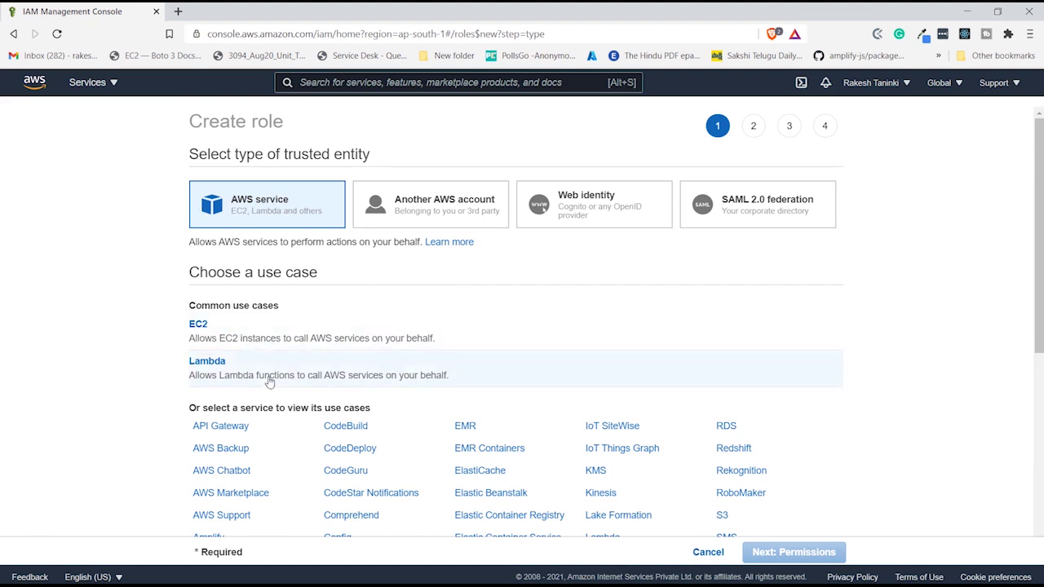
Choose Another AWS account as the trusted entity and copy this console's account ID from the account menu
left_click(416, 206)
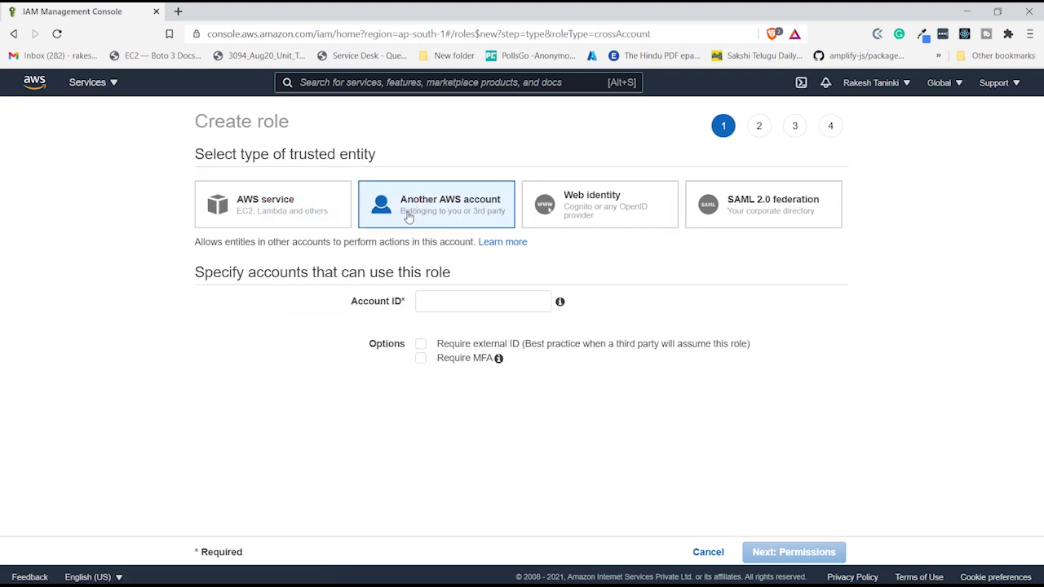
left_click(871, 84)
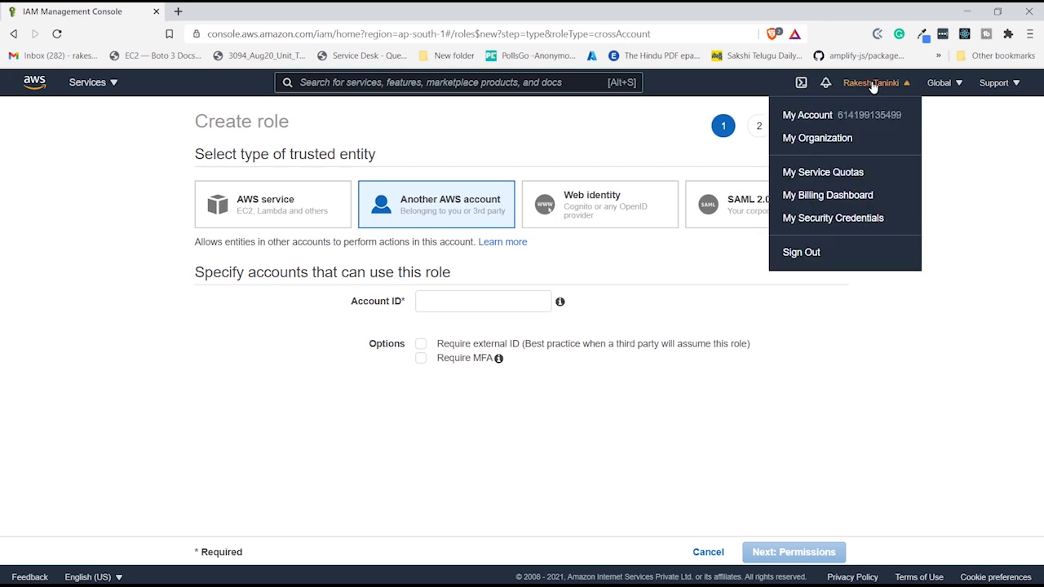
left_click(871, 84)
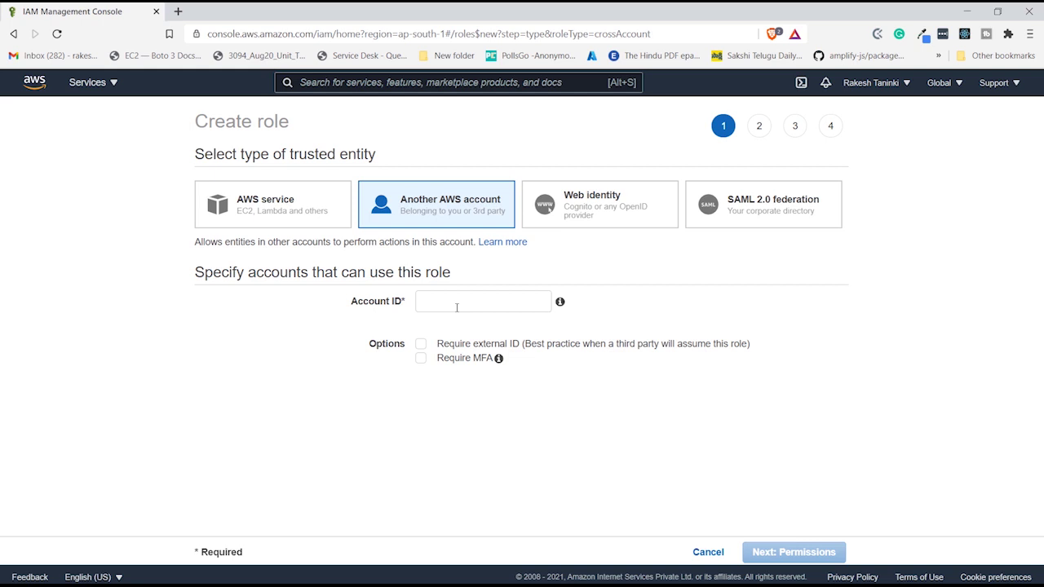
left_click(876, 93)
left_click_drag(836, 115, 902, 115)
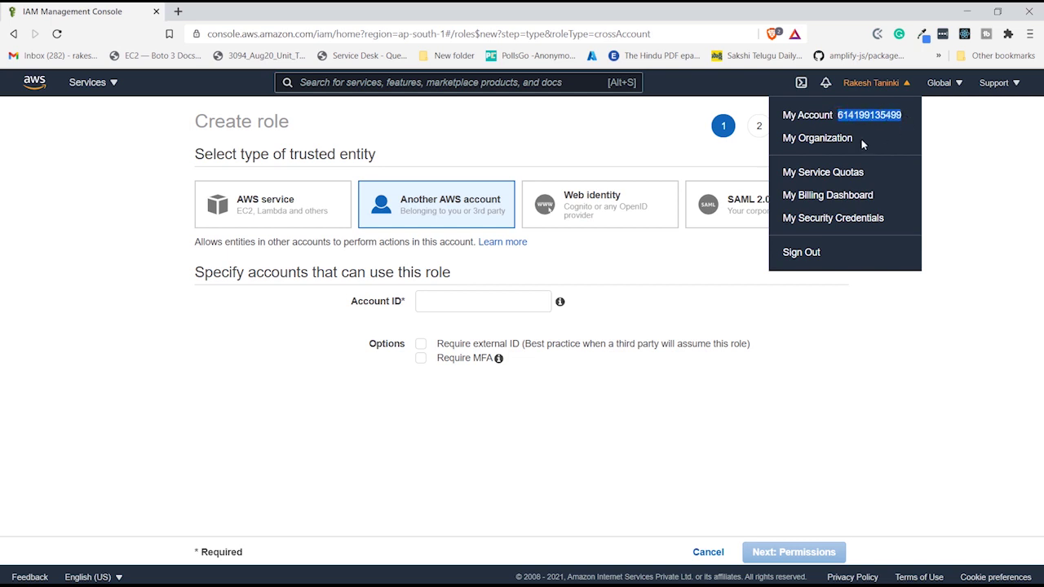
left_click(618, 276)
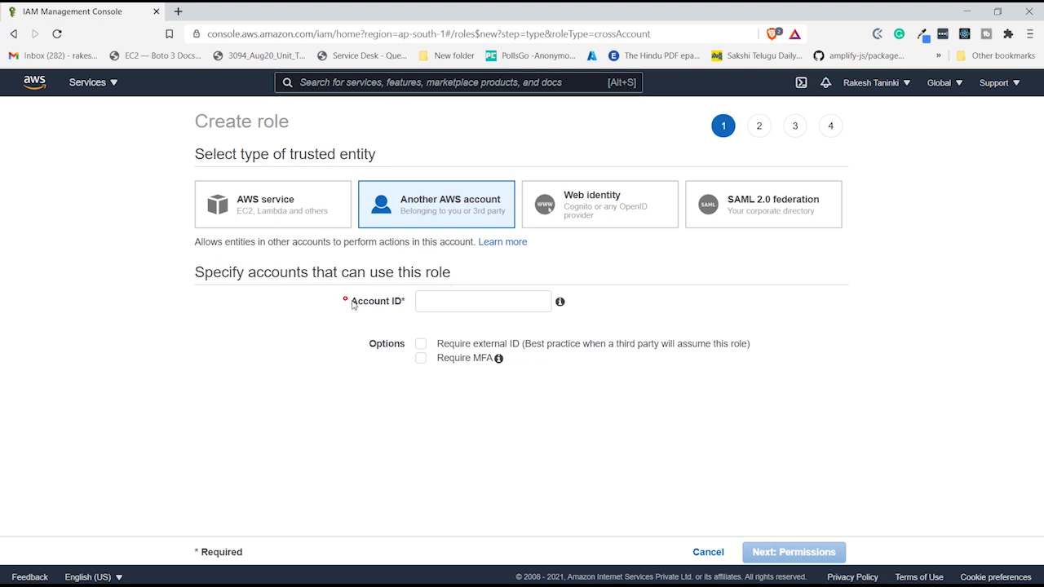
Paste the console's own account ID into Account ID, verify it, and proceed to Permissions
left_click_drag(351, 304, 403, 302)
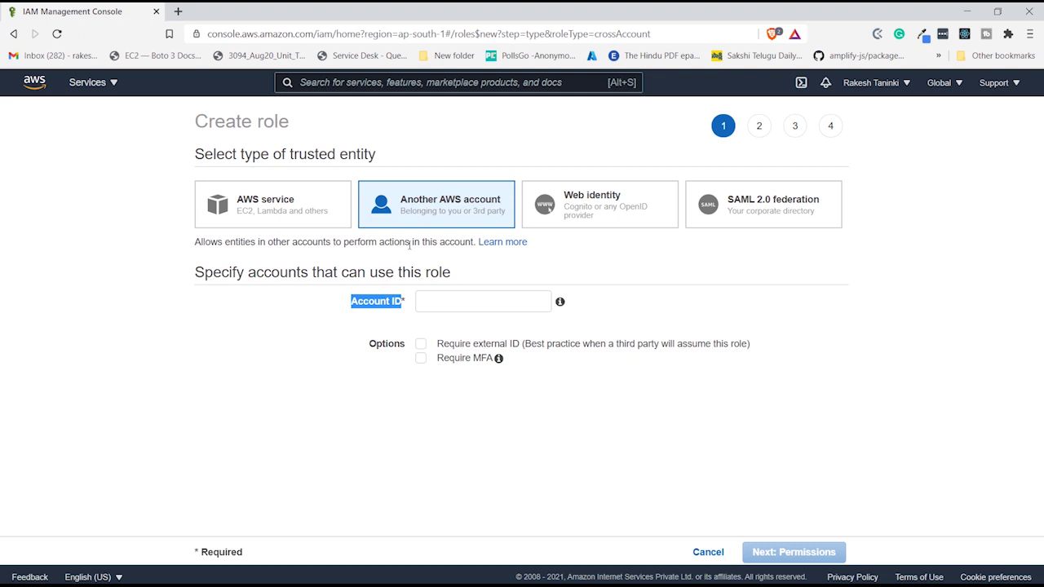
left_click(448, 302)
key("ctrl+v")
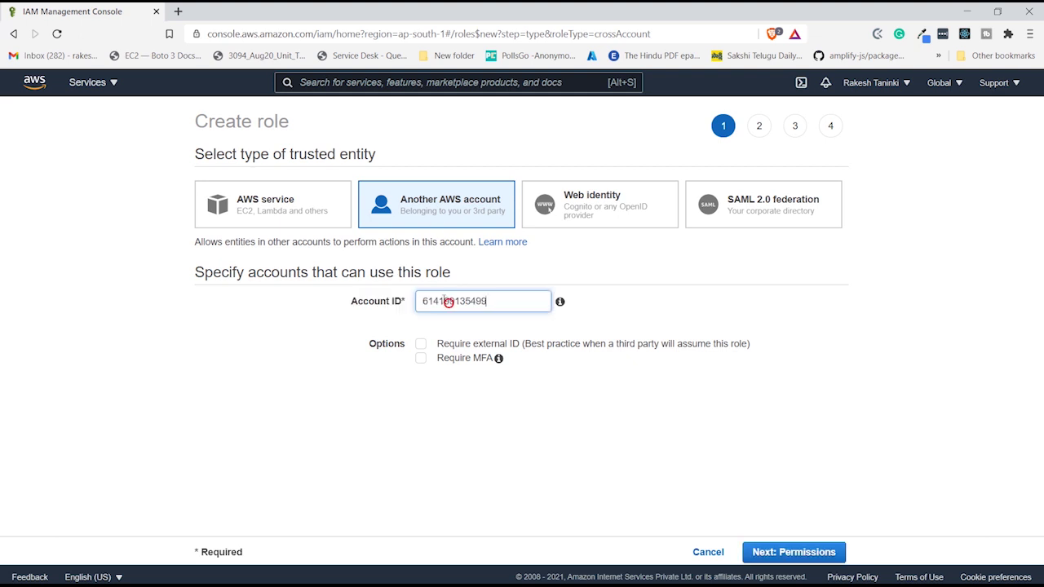
left_click(875, 88)
left_click(876, 87)
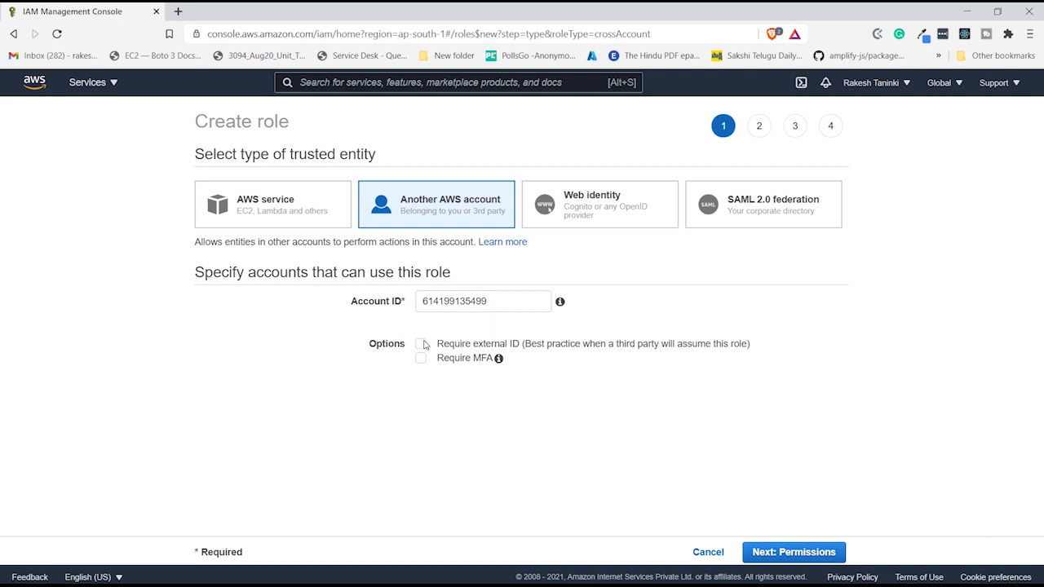
left_click(788, 561)
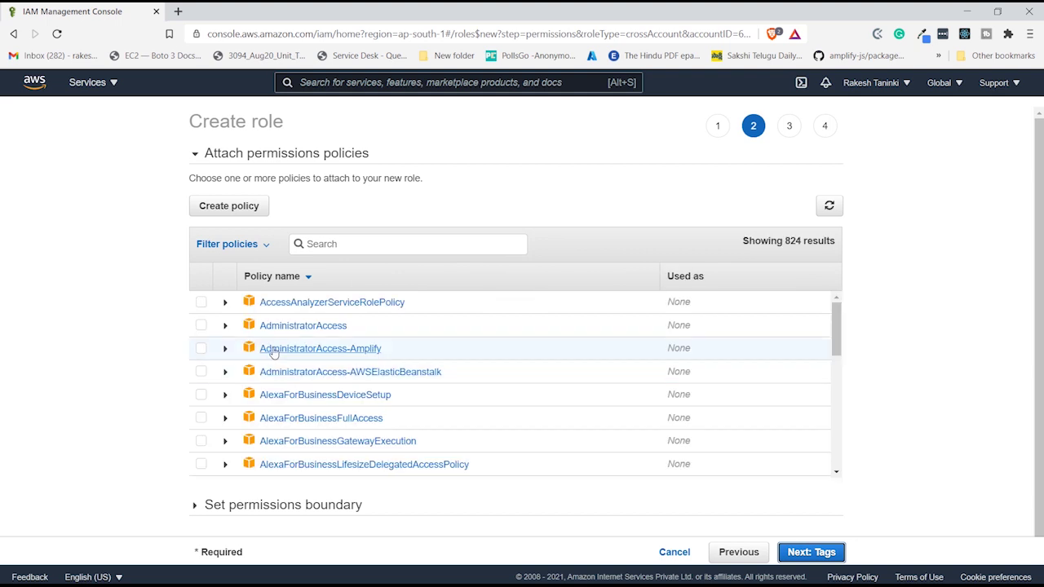
Search policies for 's3', attach AmazonS3FullAccess, and skip Tags to reach Review
left_click(338, 243)
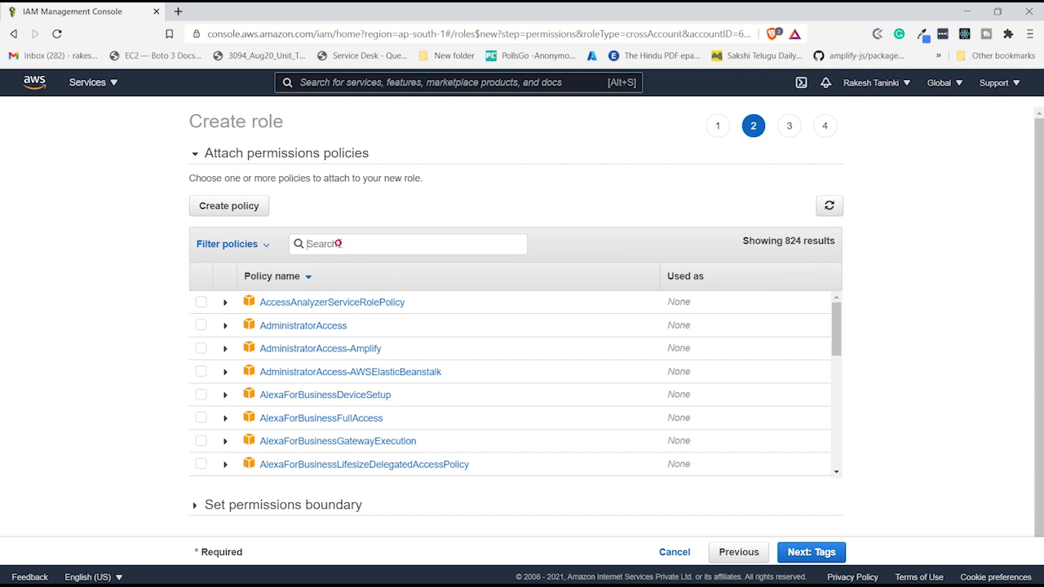
type("cust")
key("BackSpace")
key("BackSpace")
key("BackSpace")
key("BackSpace")
type("s3")
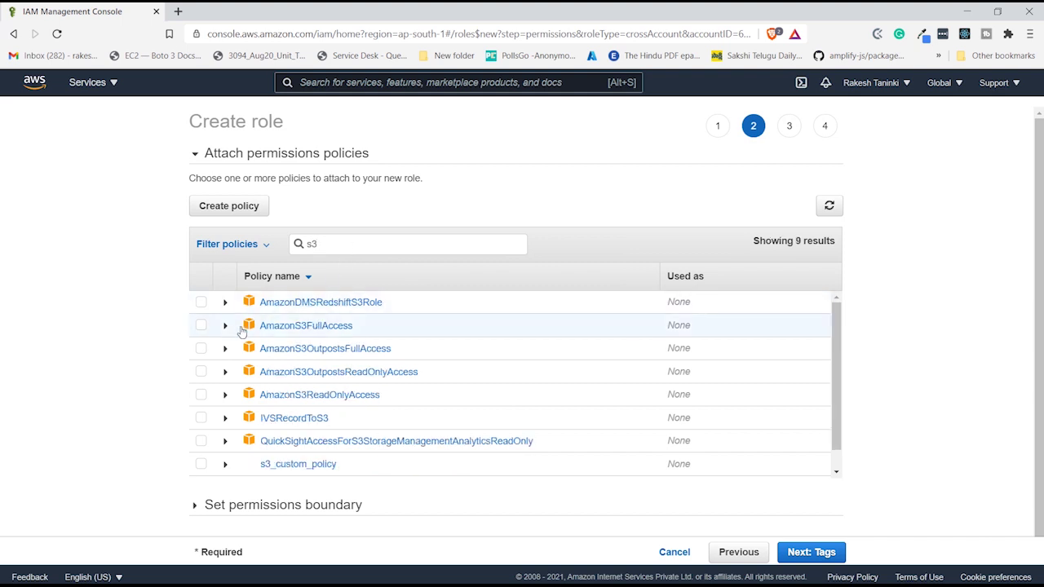
left_click(201, 326)
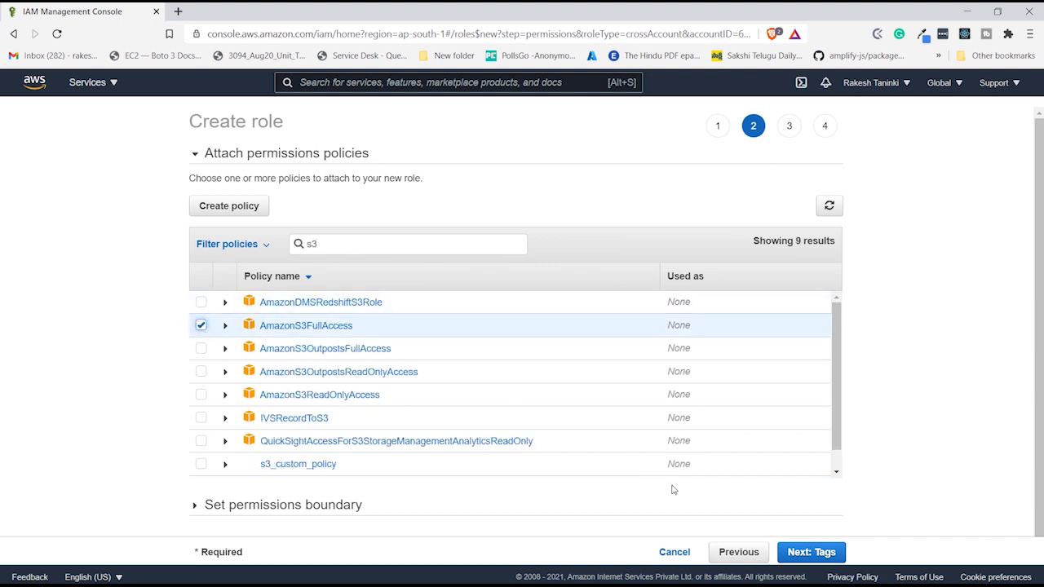
left_click(806, 552)
left_click(779, 554)
left_click(445, 200)
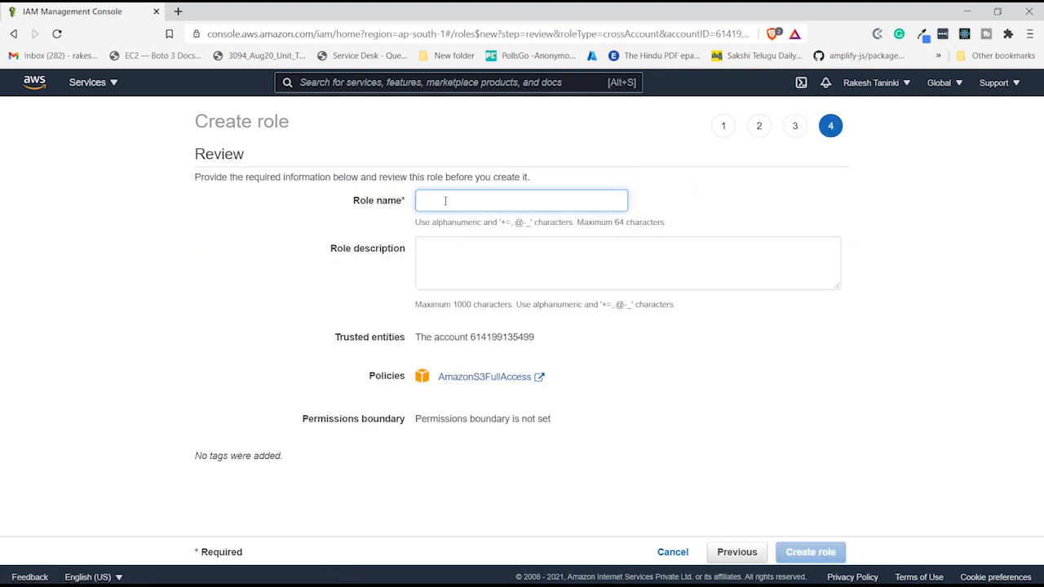
Name the role cross_account_role_ followed by the pasted account ID and create it
type("aws_")
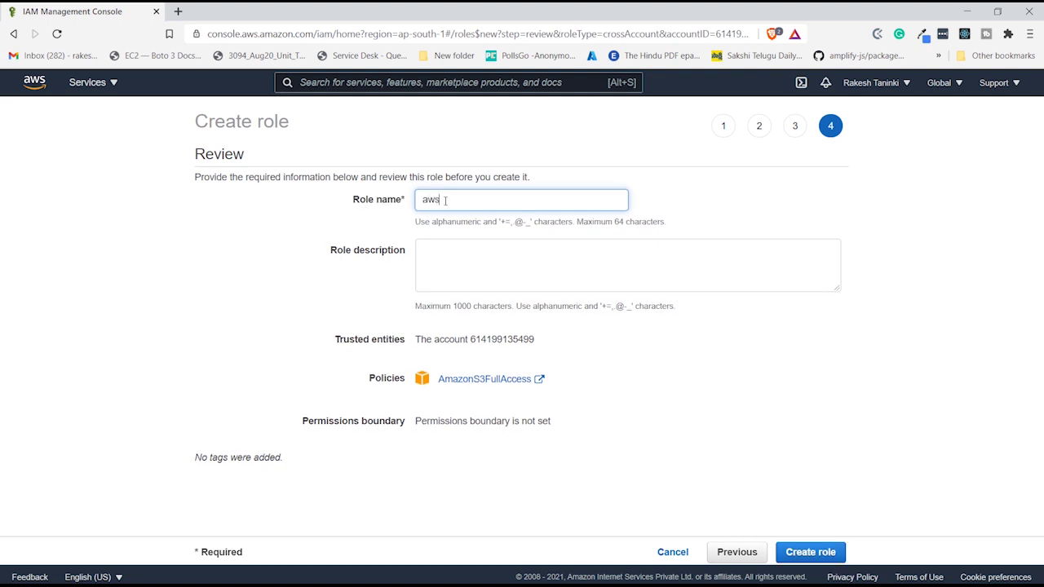
key("BackSpace")
key("BackSpace")
key("BackSpace")
key("BackSpace")
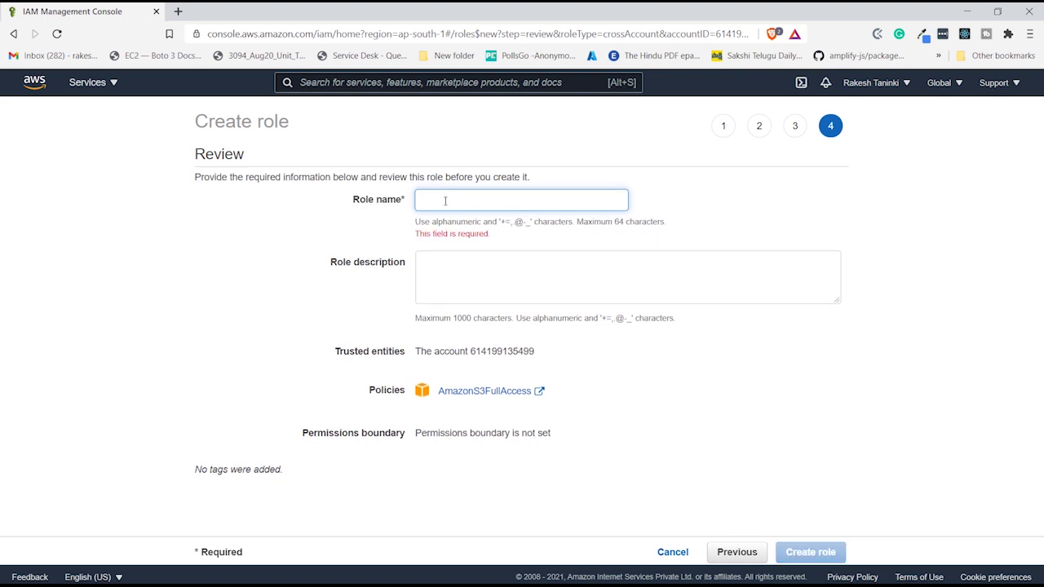
type("aws_")
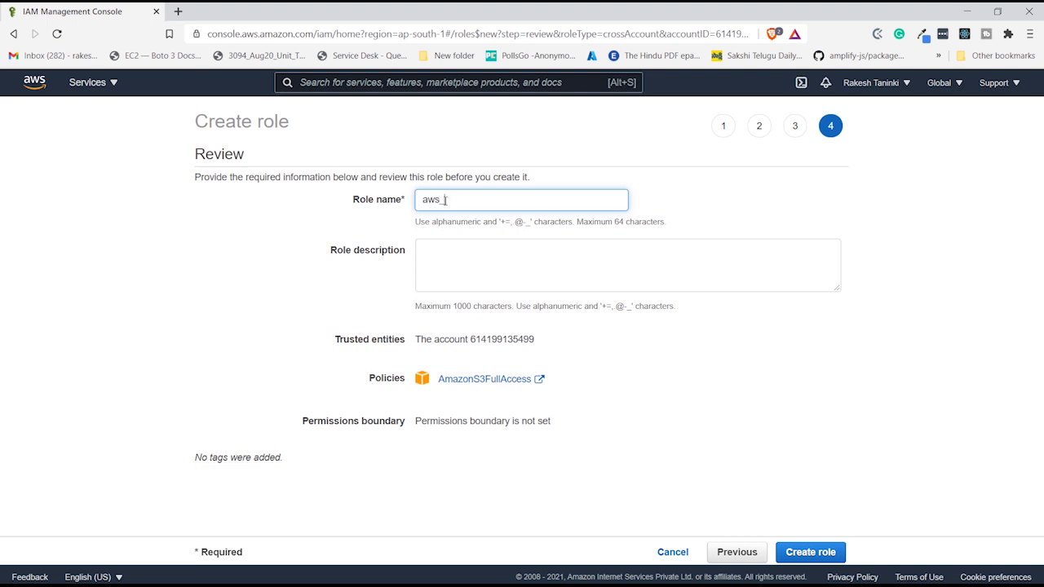
type("account")
double_click(445, 201)
type("cross_account_role_")
left_click(869, 84)
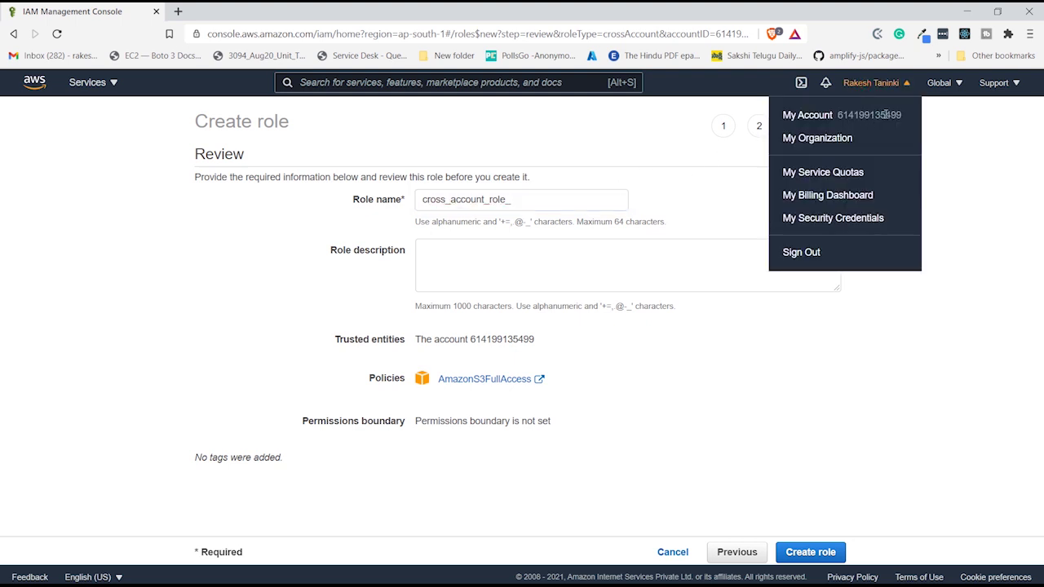
left_click_drag(896, 115, 836, 115)
key("ctrl+c")
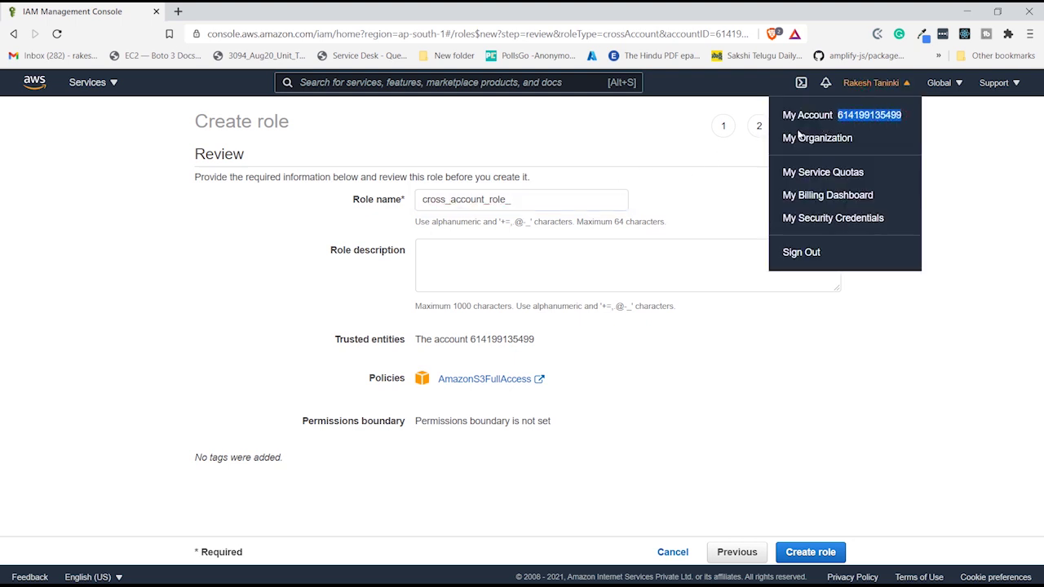
left_click(526, 202)
key("ctrl+v")
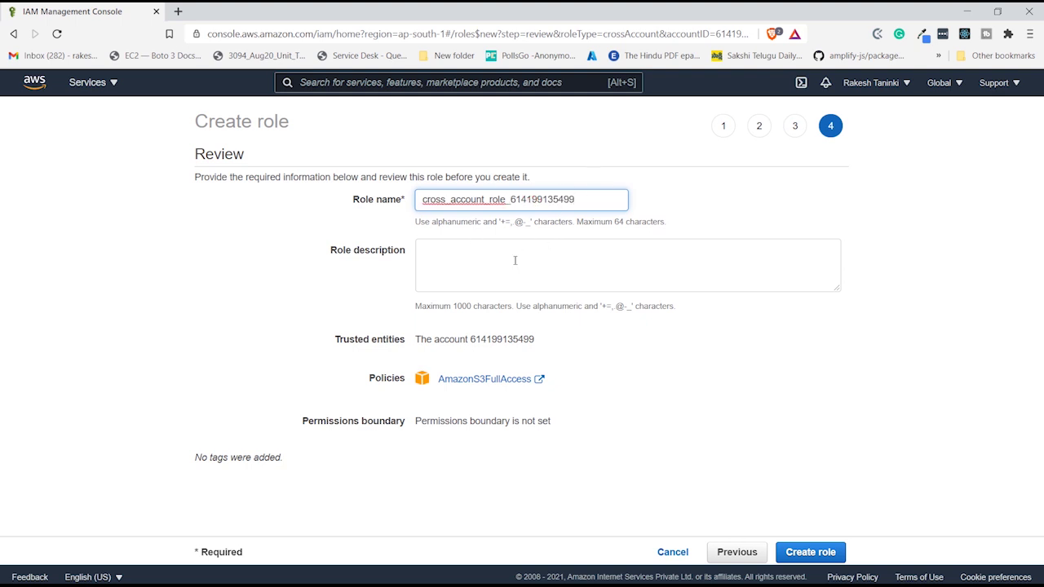
left_click(830, 550)
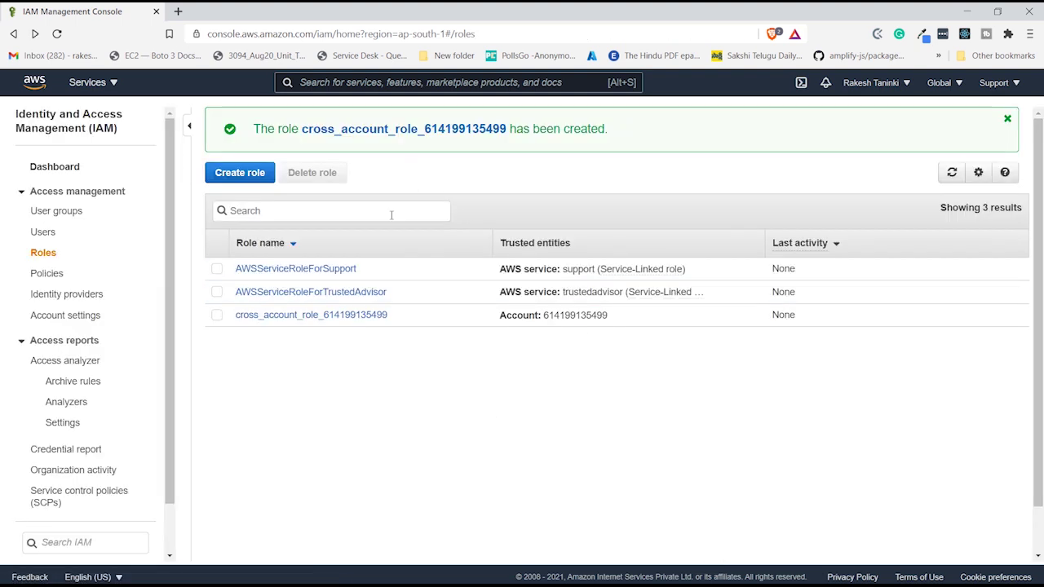
left_click(369, 316)
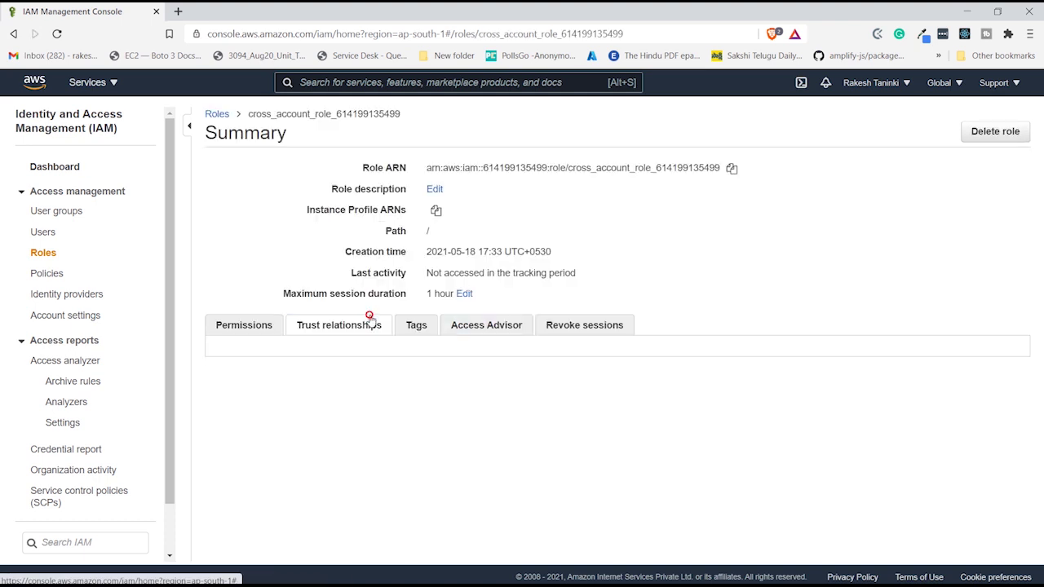
left_click(228, 116)
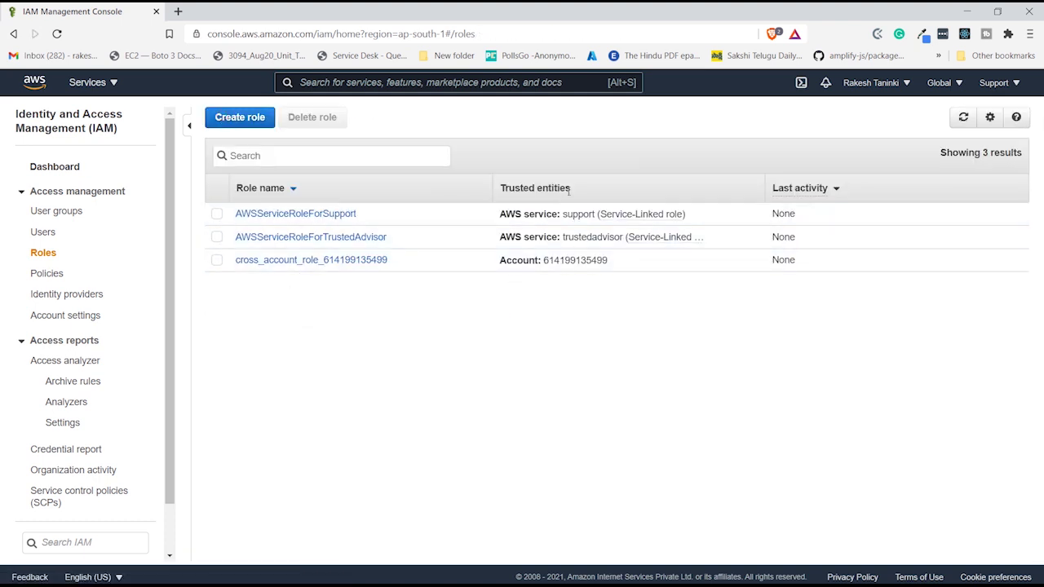
triple_click(574, 189)
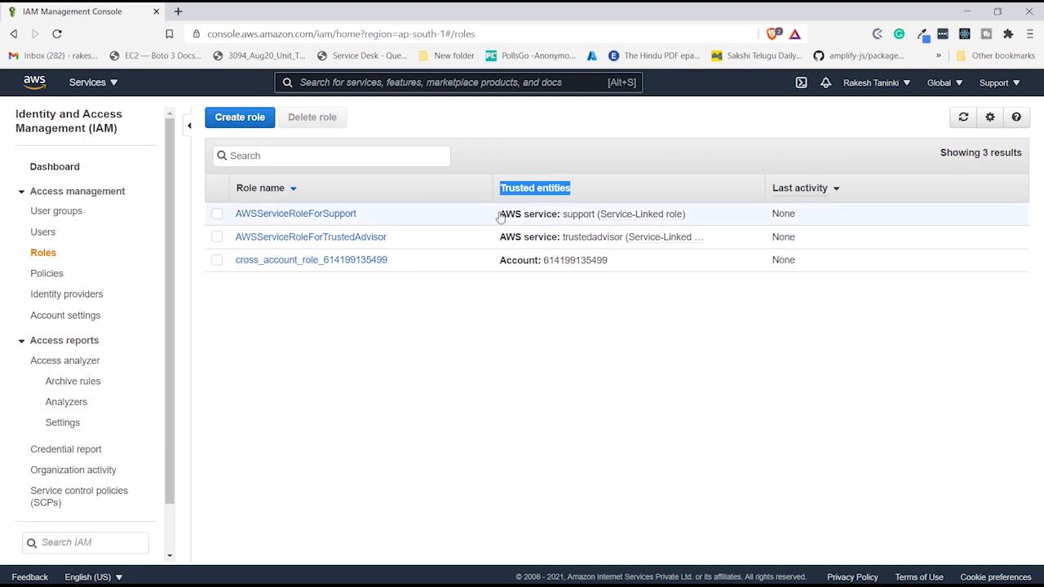
left_click_drag(563, 222, 594, 216)
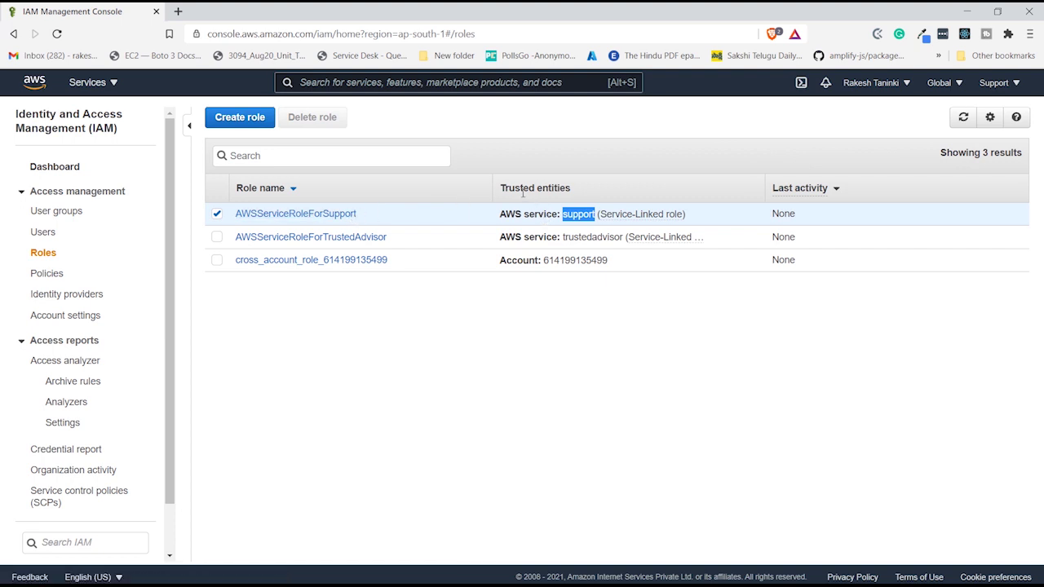
left_click_drag(500, 188, 572, 190)
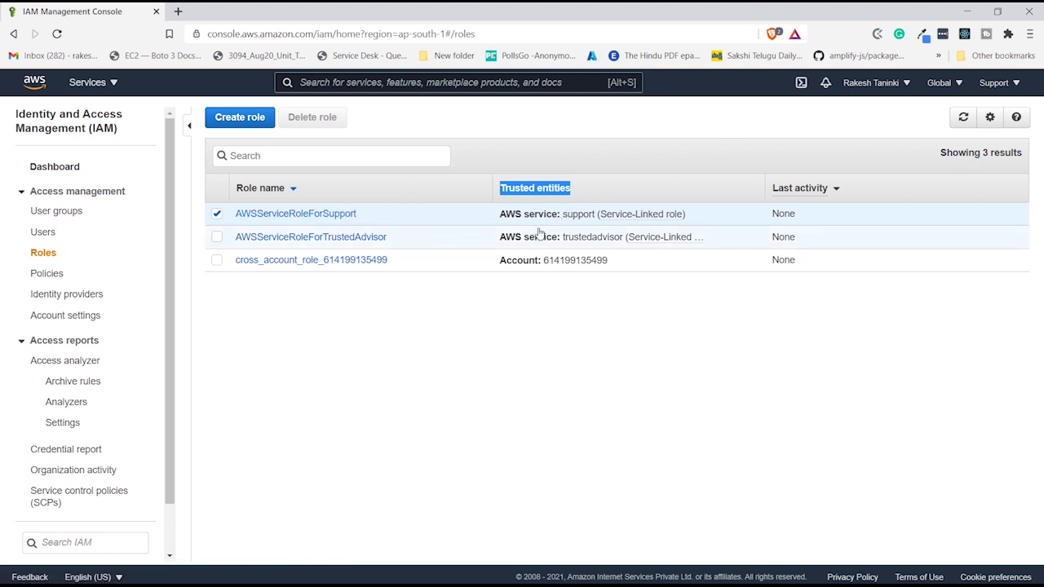
left_click_drag(562, 238, 626, 238)
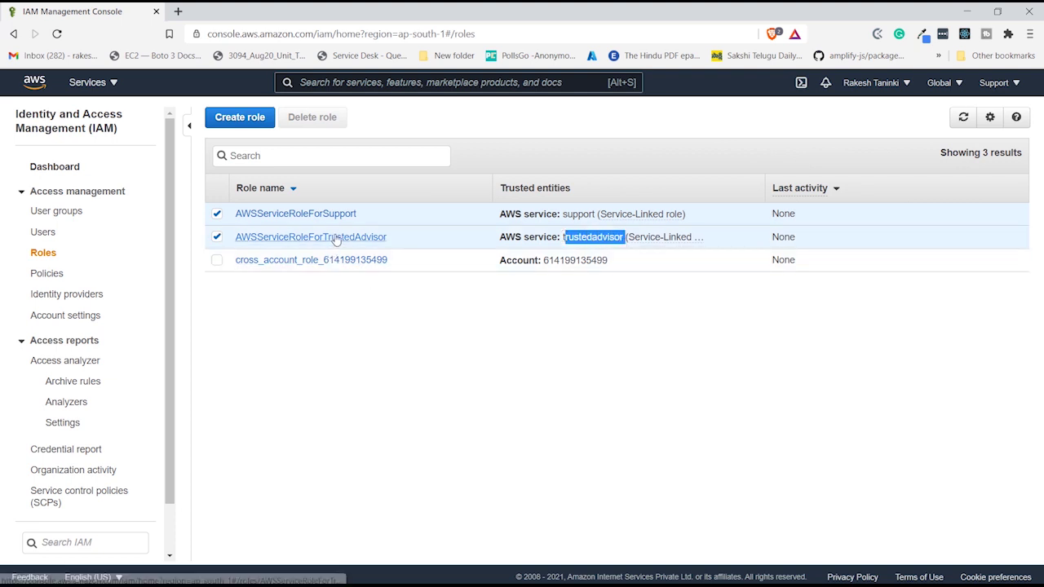
left_click(372, 299)
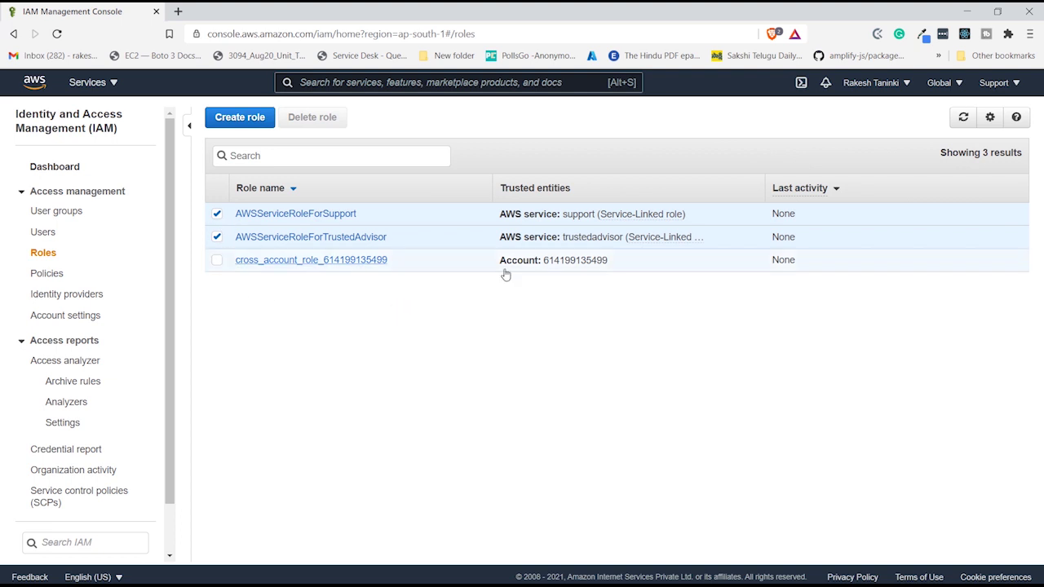
left_click_drag(543, 260, 592, 274)
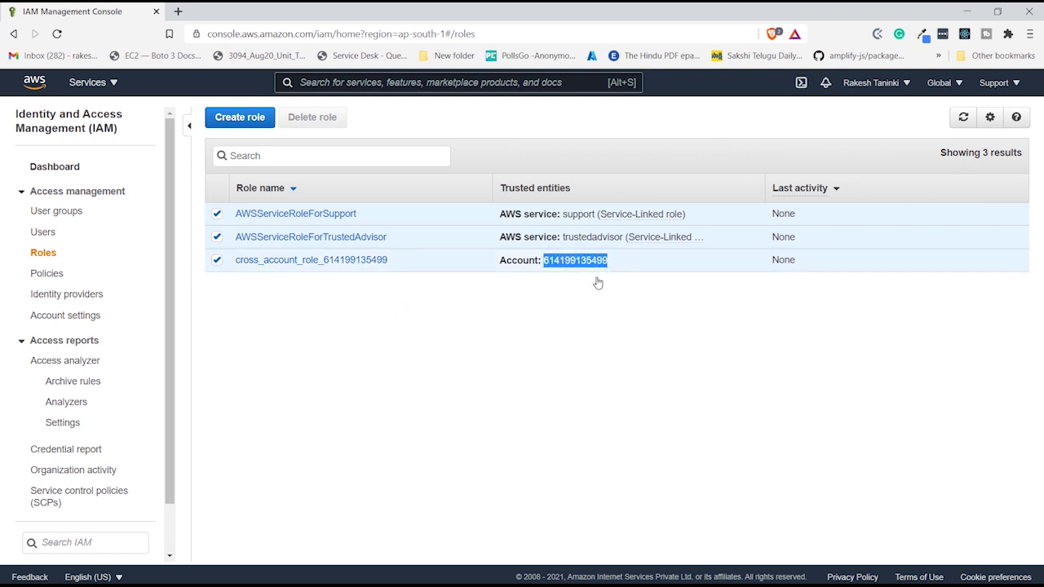
left_click(595, 267)
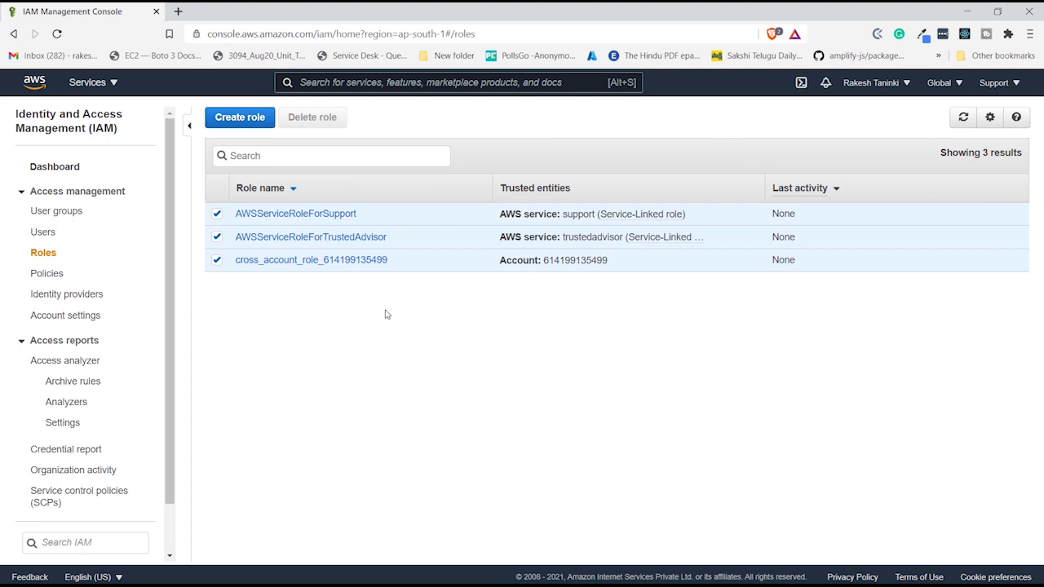
Open cross_account_role's summary, check its trusted account under Trust relationships, and edit the trust policy
left_click(330, 266)
scroll(354, 392, "down", 1)
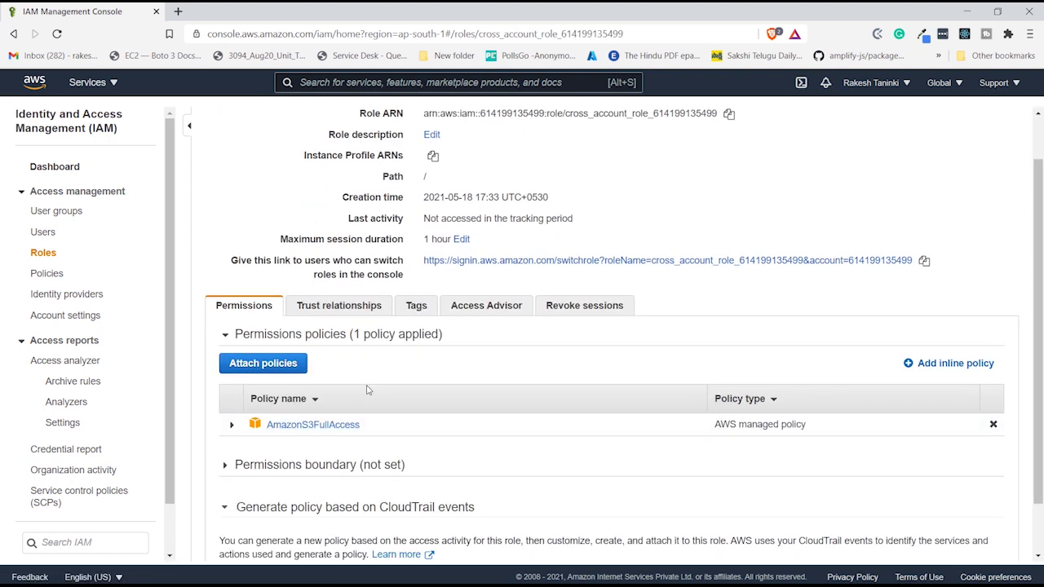
scroll(373, 377, "down", 1)
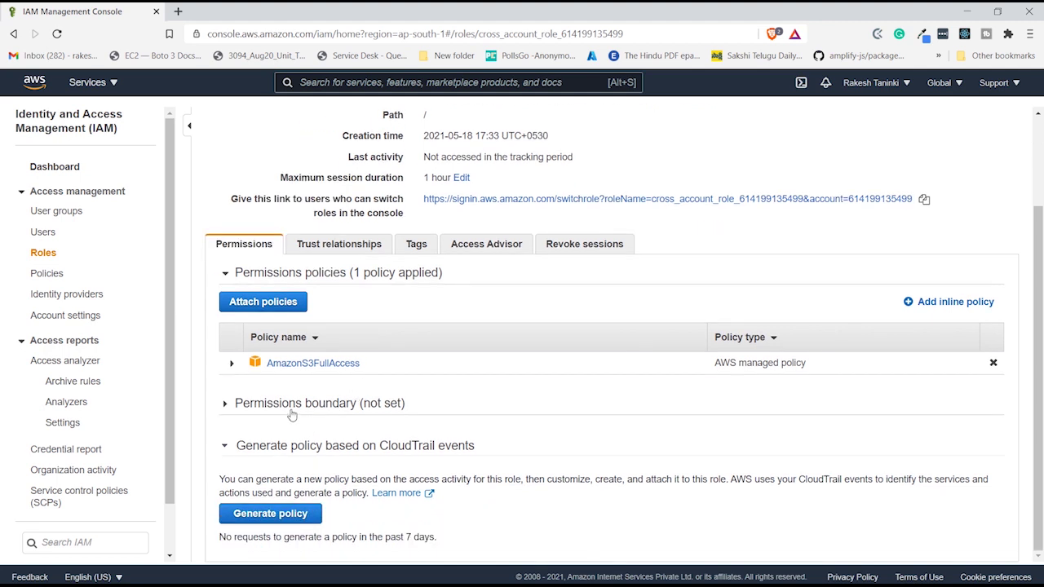
scroll(292, 412, "up", 2)
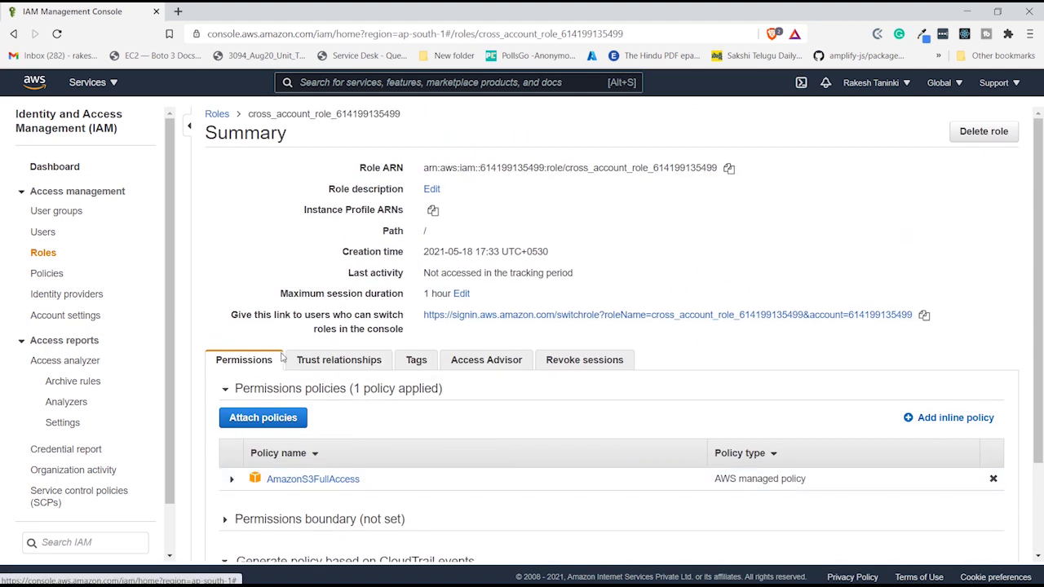
left_click(330, 359)
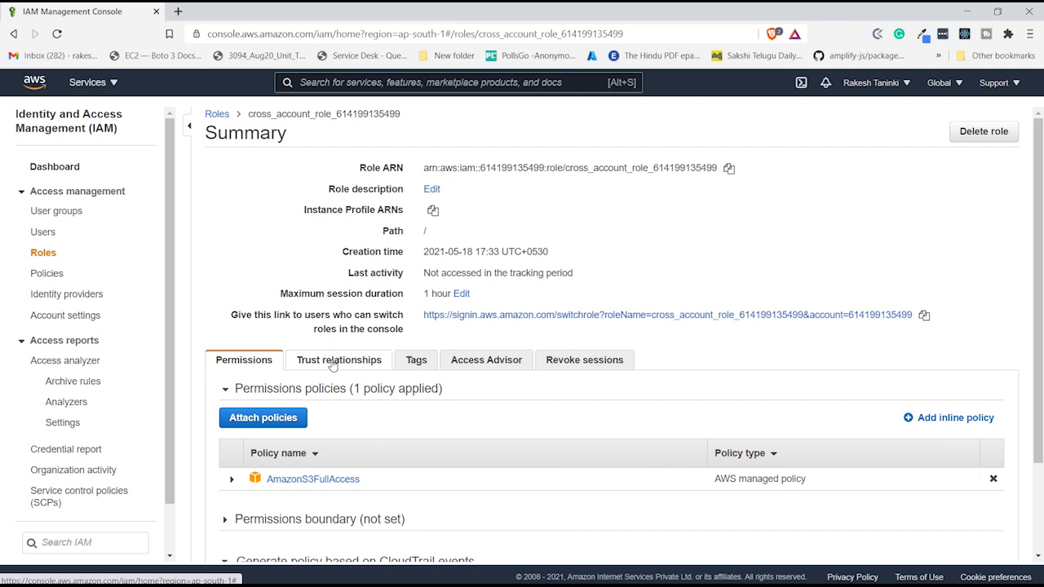
scroll(351, 361, "down", 1)
left_click(356, 293)
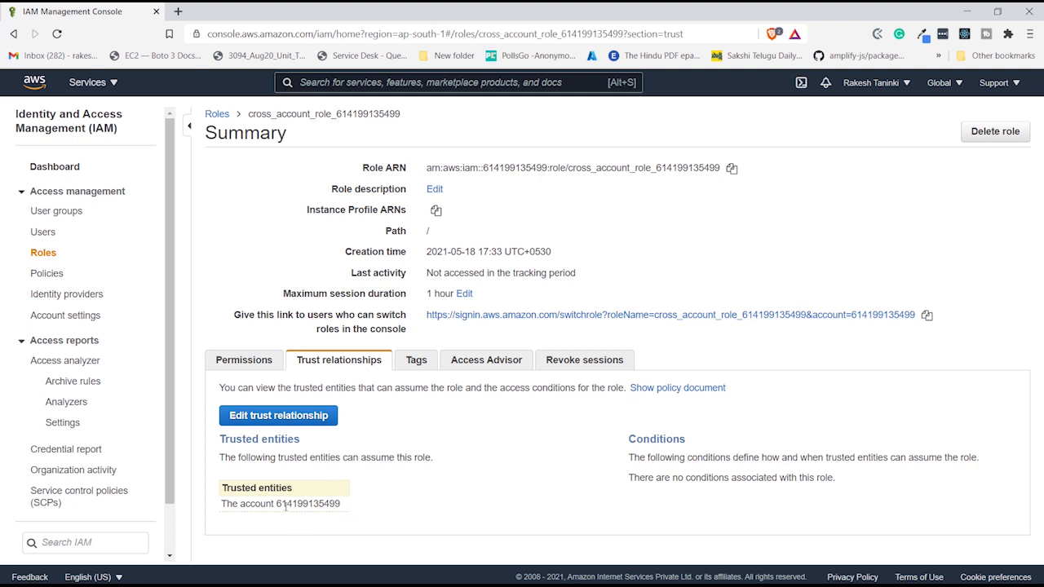
left_click_drag(277, 504, 344, 506)
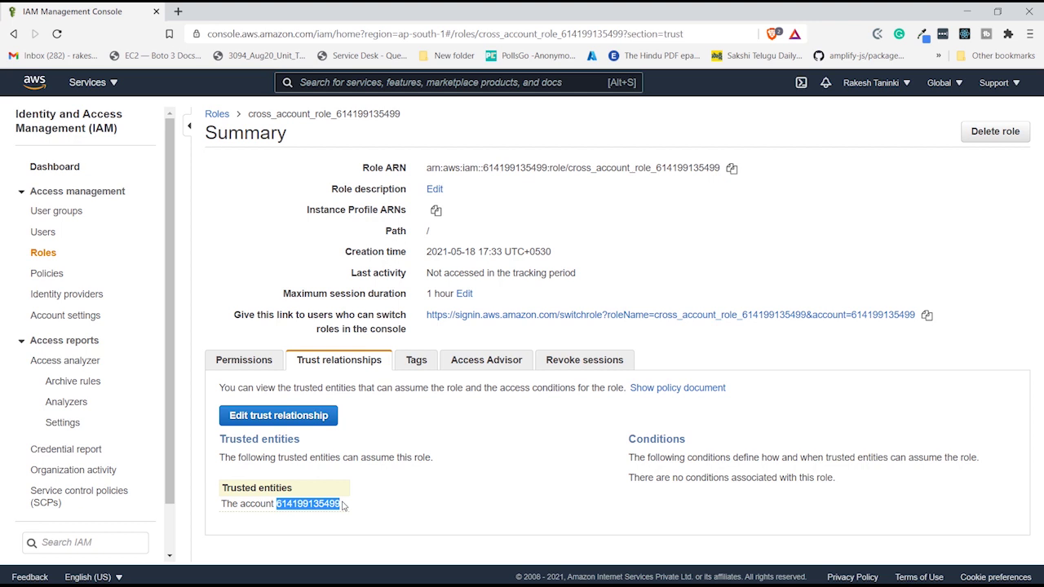
left_click(305, 415)
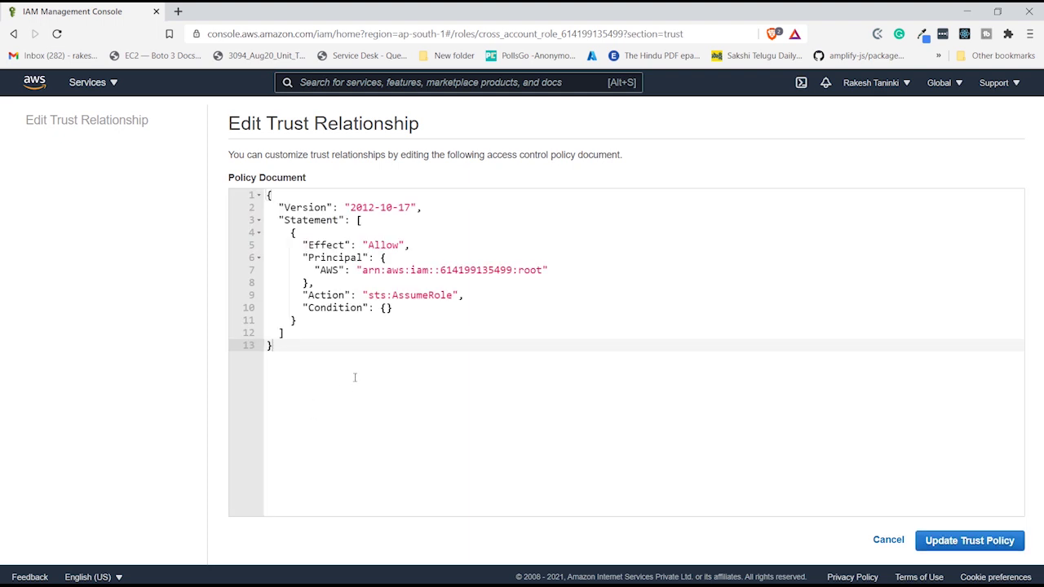
Review the trust policy JSON, highlighting the principal ARN and its account number
left_click_drag(266, 196, 302, 362)
left_click(301, 363)
left_click_drag(441, 270, 514, 274)
left_click_drag(351, 390, 269, 196)
left_click(432, 330)
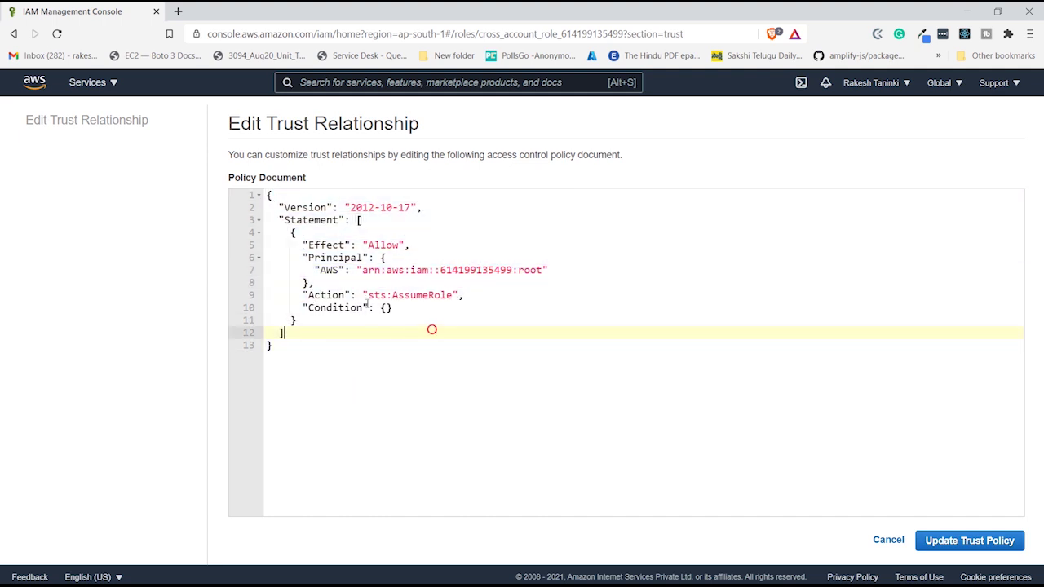
left_click_drag(356, 270, 551, 272)
left_click(497, 319)
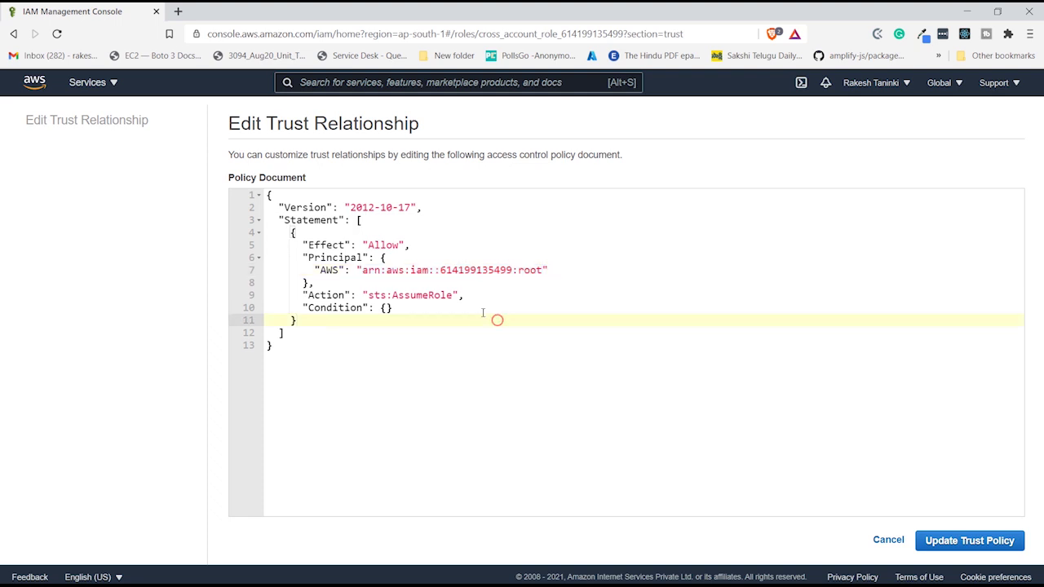
left_click(357, 270)
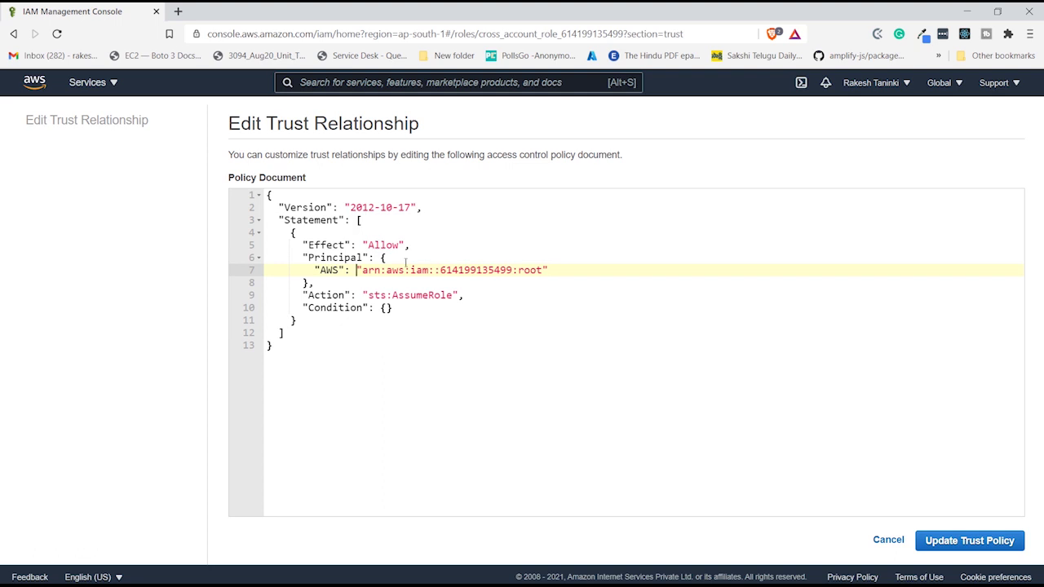
left_click_drag(354, 270, 549, 273)
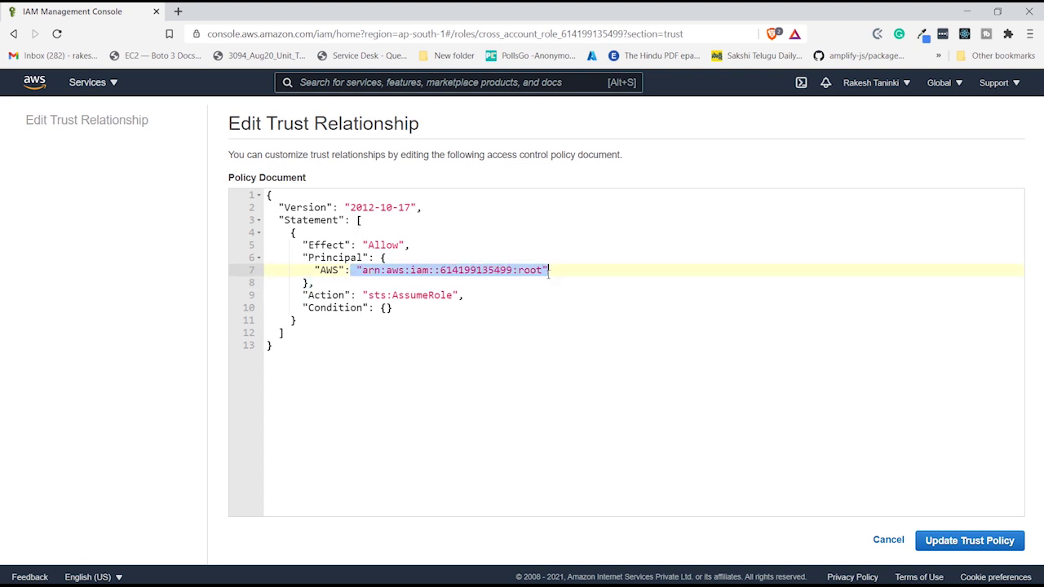
Cancel the trust editor unchanged and view the role's AmazonS3FullAccess permissions policy
left_click(887, 542)
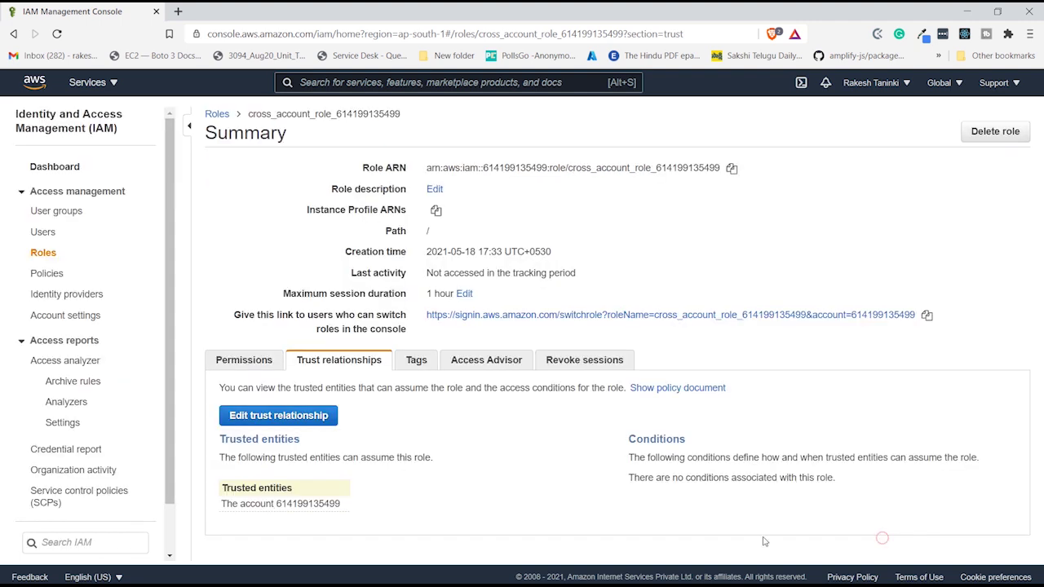
left_click(253, 361)
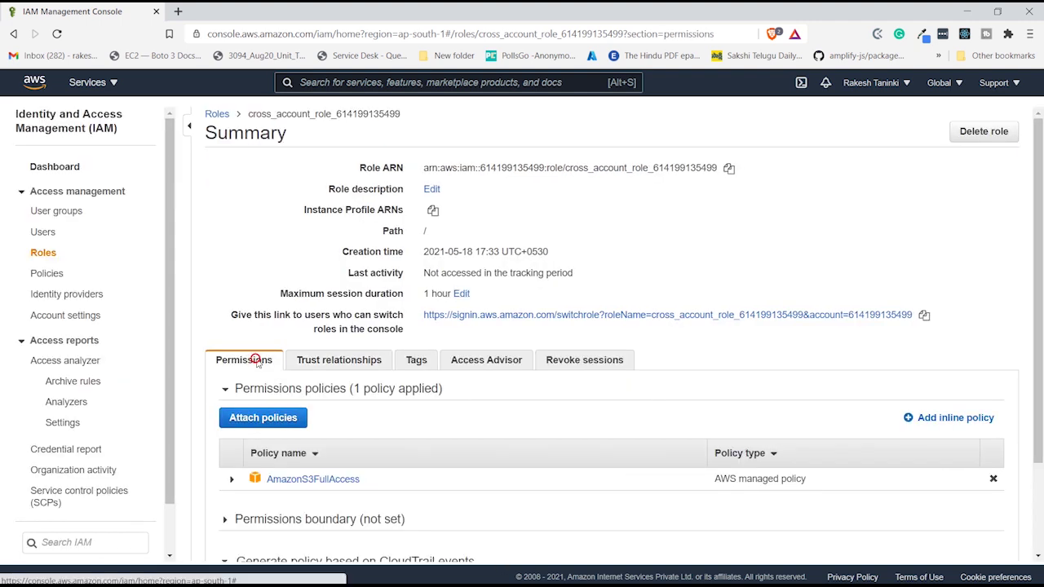
scroll(307, 400, "down", 3)
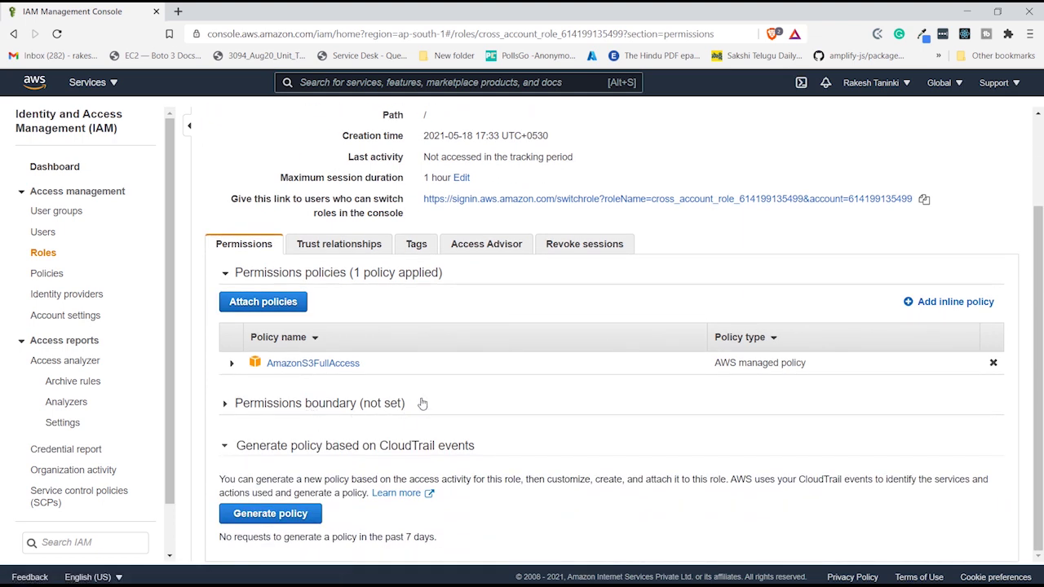
Show the account dropdown with account, billing, security credentials and sign-out options
scroll(423, 404, "up", 3)
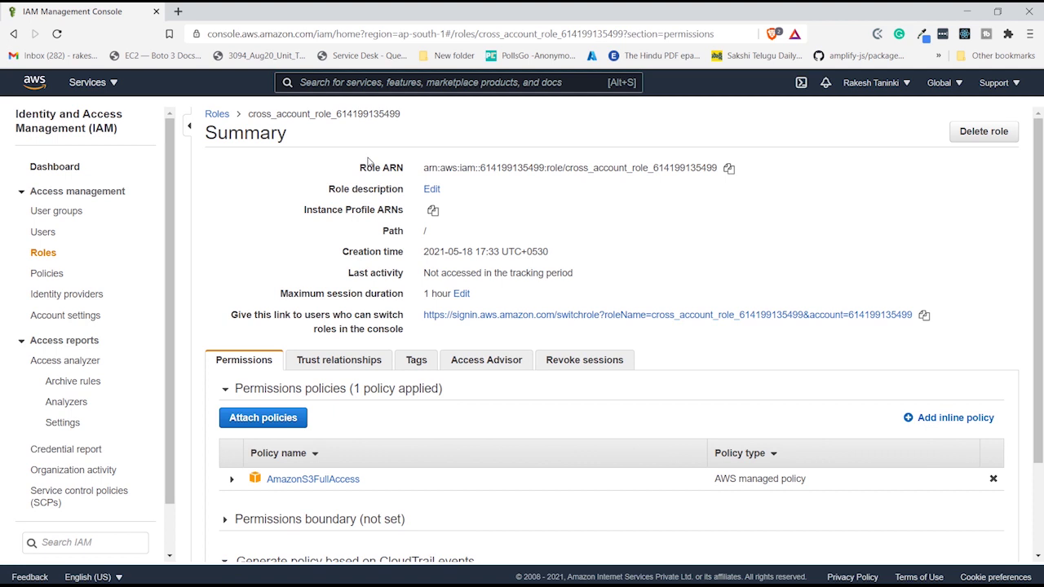
left_click(870, 87)
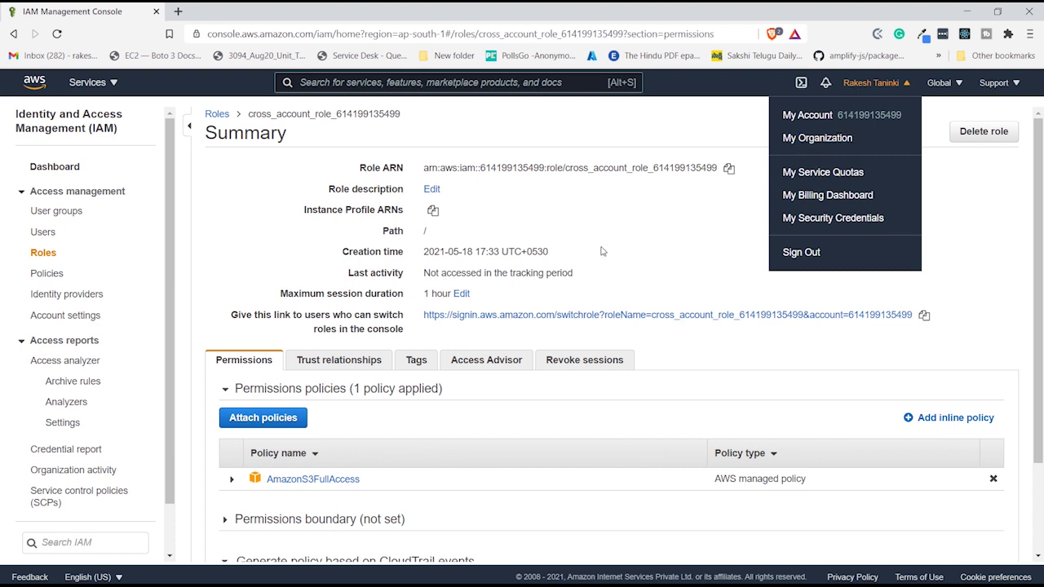
left_click(598, 209)
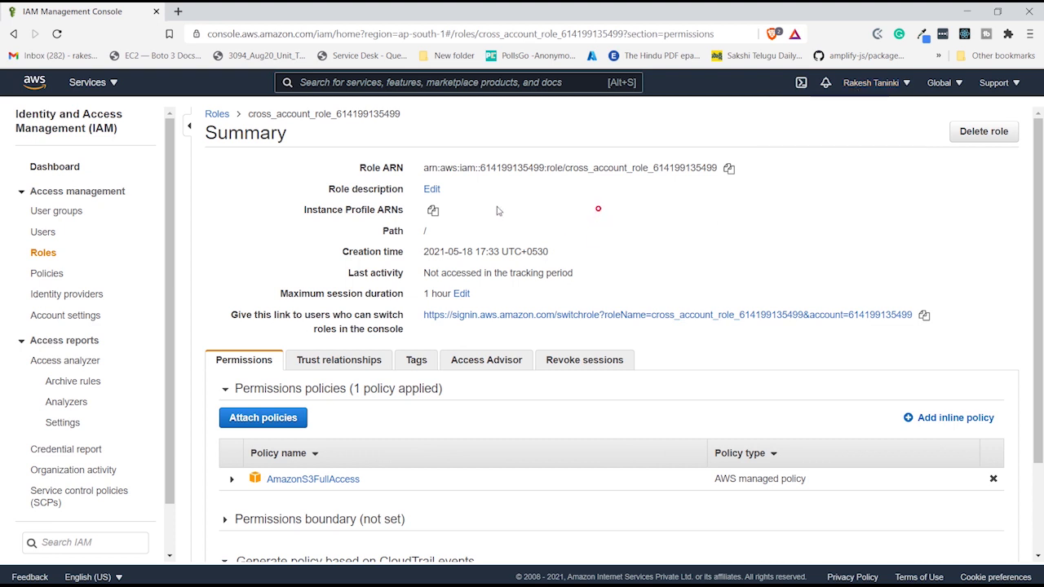
left_click(868, 94)
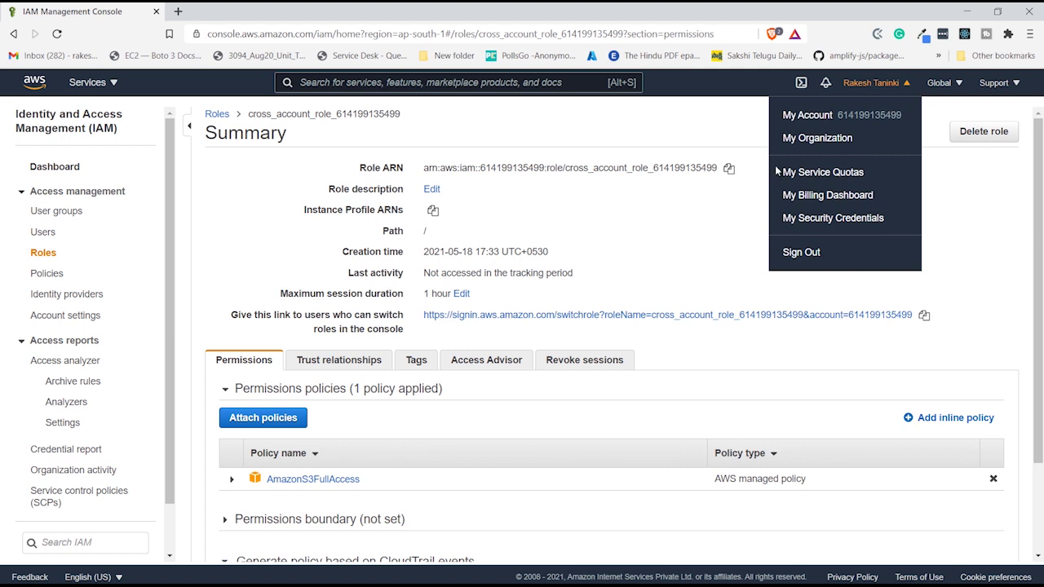
Start adding a new IAM user and enter its user name
left_click(46, 233)
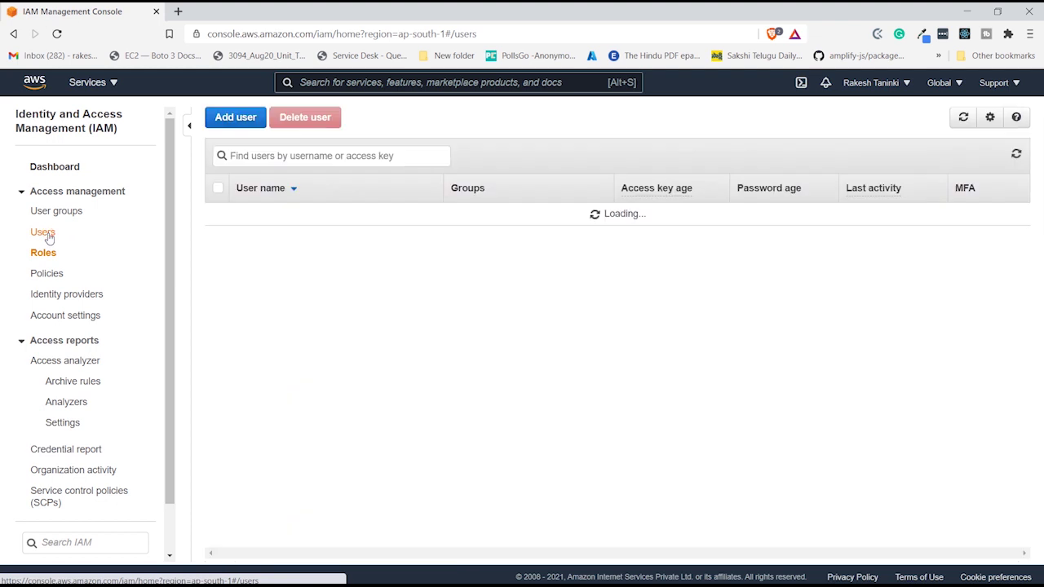
left_click(241, 122)
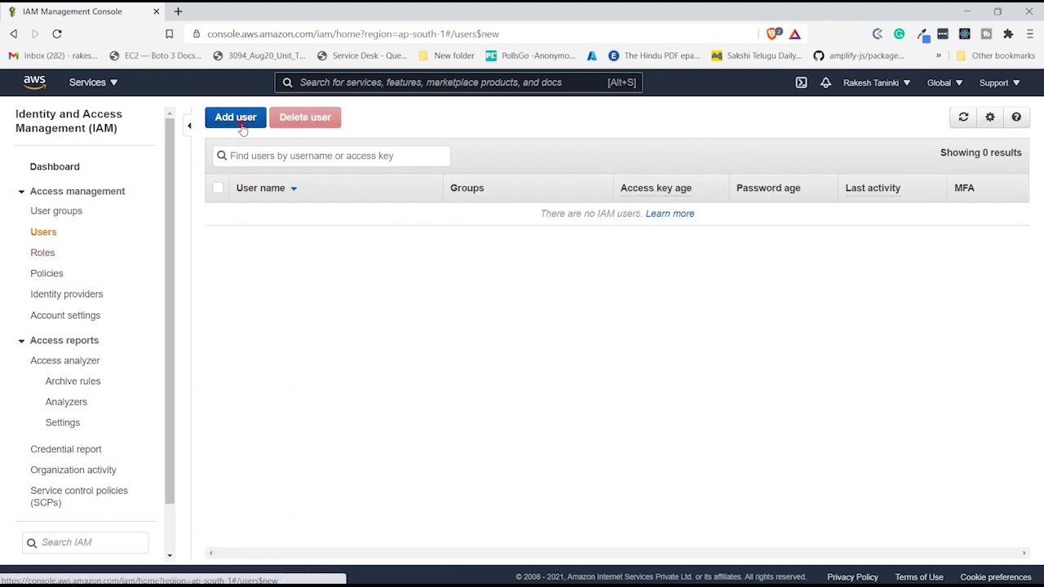
left_click(436, 218)
type("c")
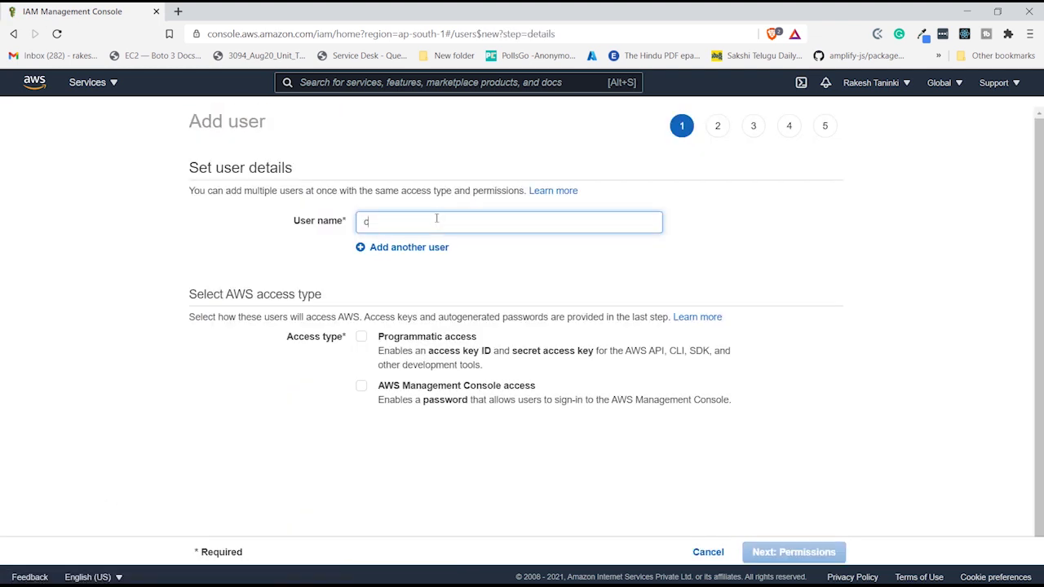
type("or")
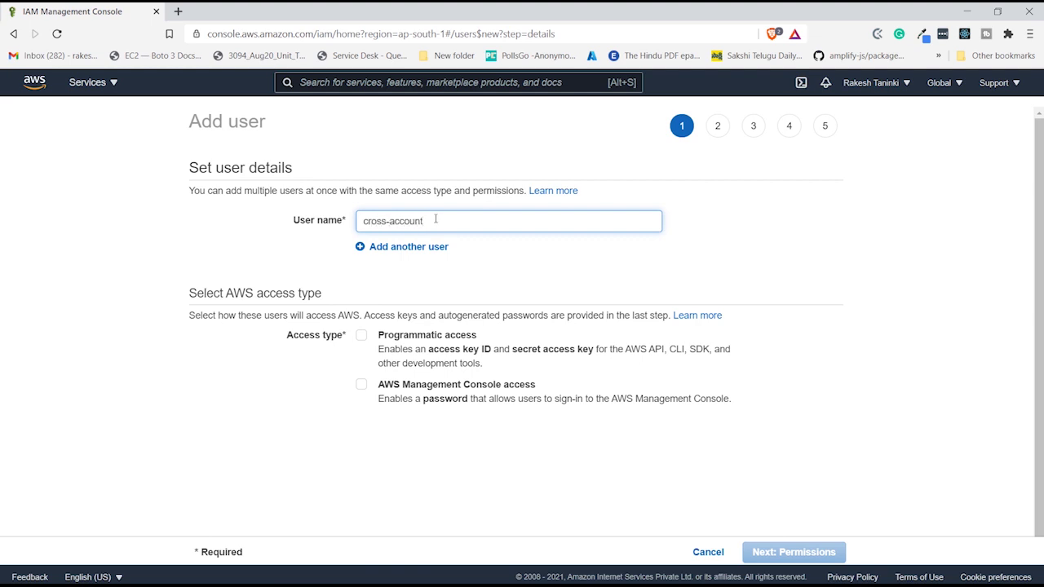
Enable console access with an autogenerated password and no required reset, then continue to permissions
left_click(362, 384)
scroll(504, 425, "down", 1)
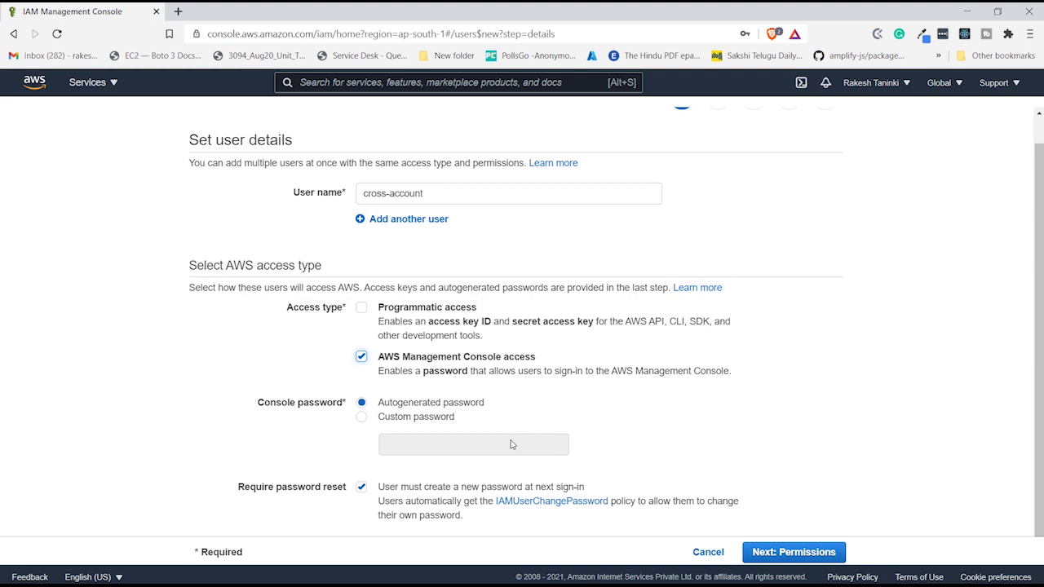
left_click(361, 416)
scroll(378, 408, "down", 1)
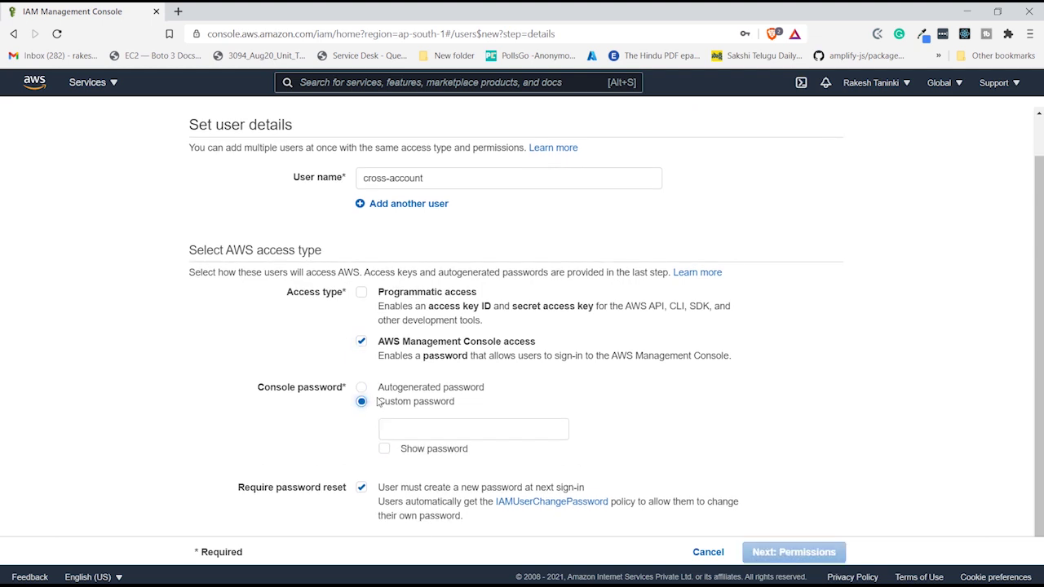
left_click(361, 387)
scroll(362, 390, "up", 1)
left_click(361, 487)
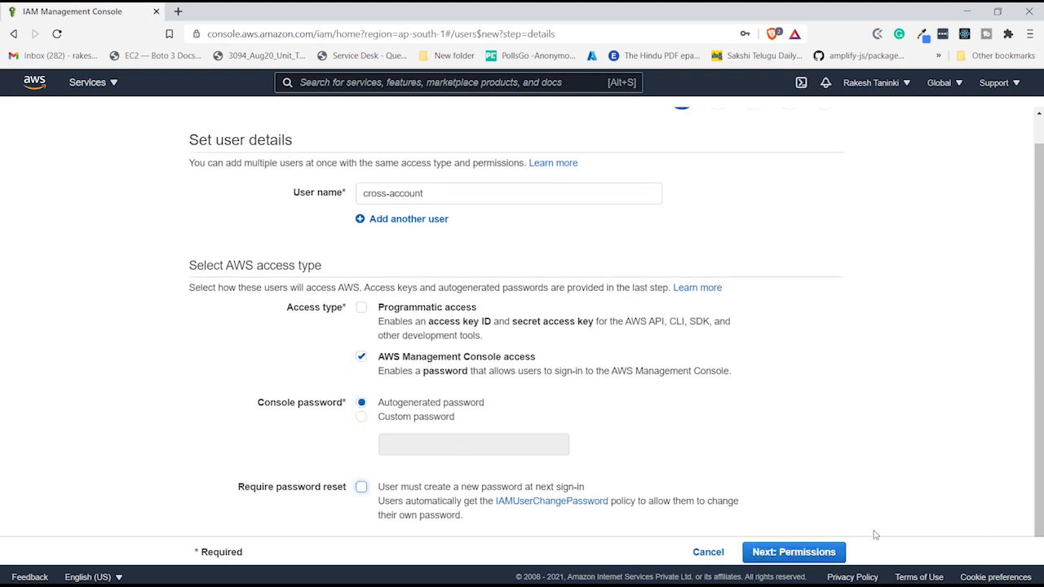
left_click(814, 553)
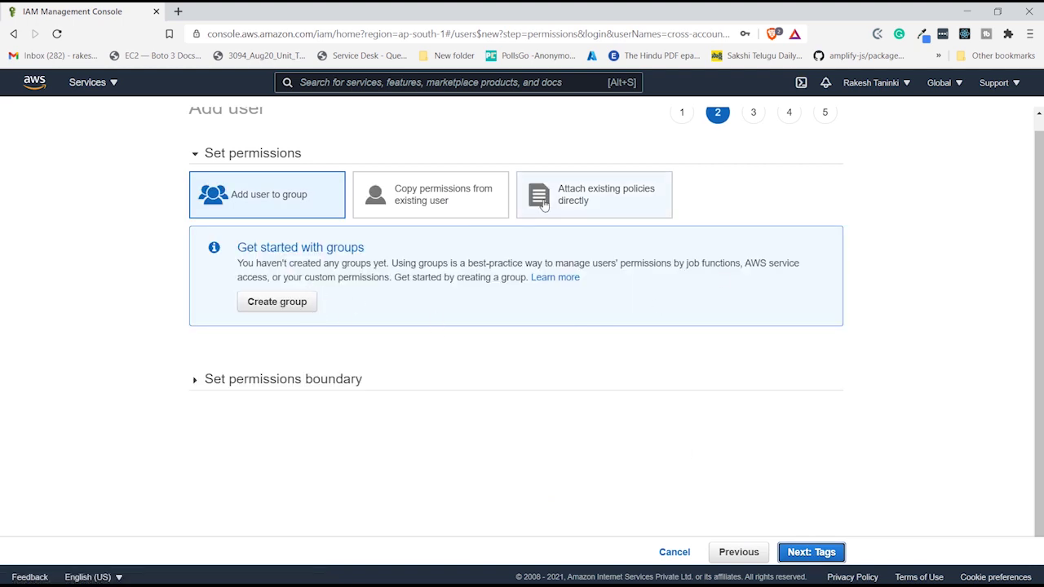
Choose Attach existing policies directly and open Create policy in a new tab
left_click(569, 198)
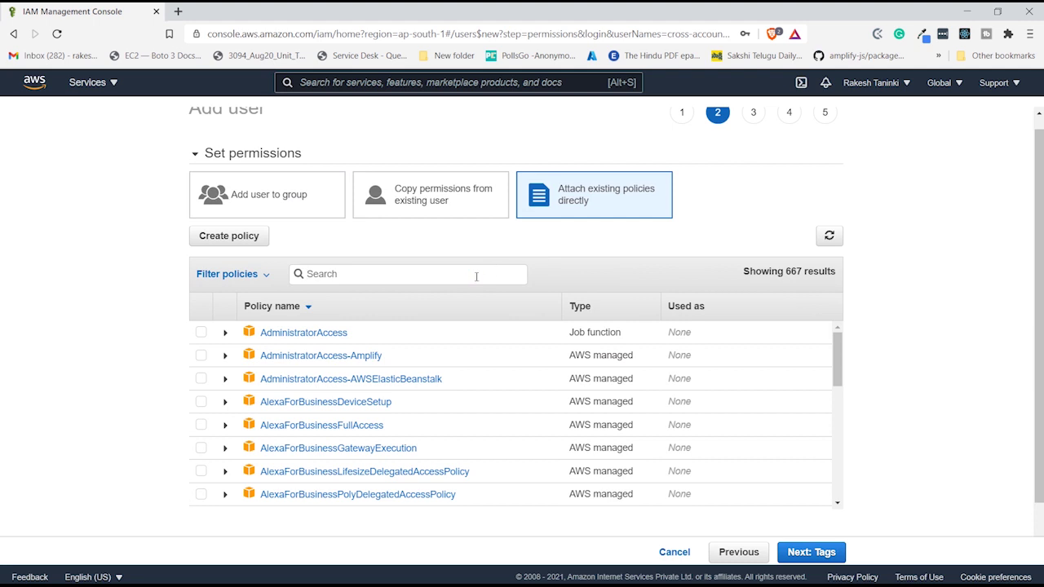
type("sts")
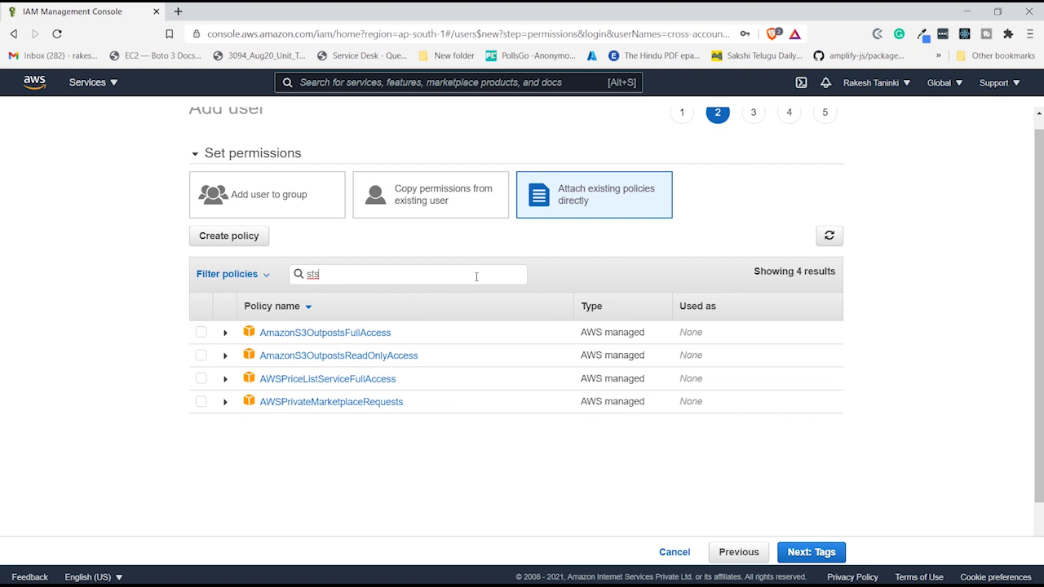
key("BackSpace")
key("BackSpace")
key("BackSpace")
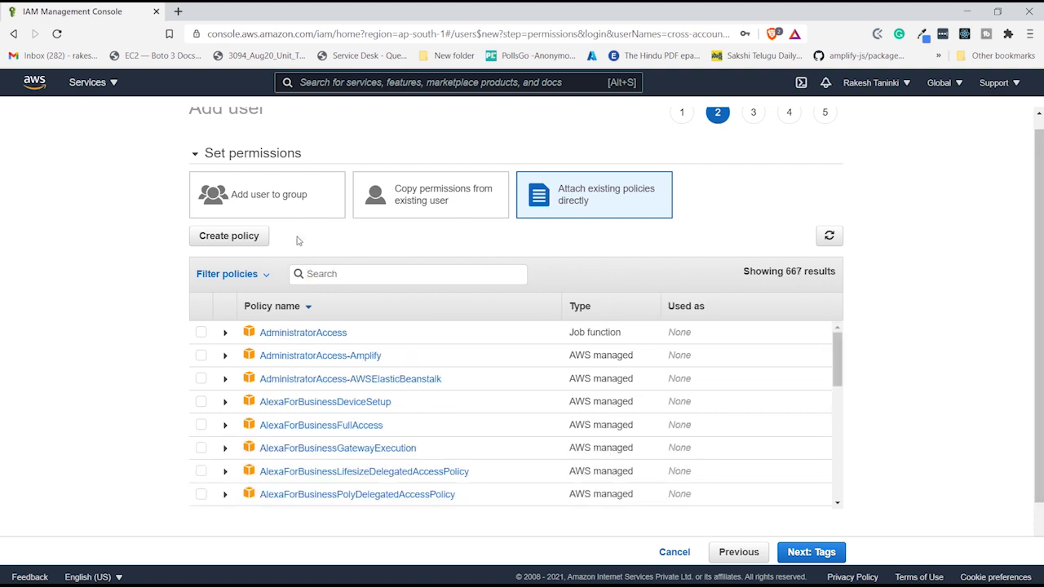
left_click(252, 235)
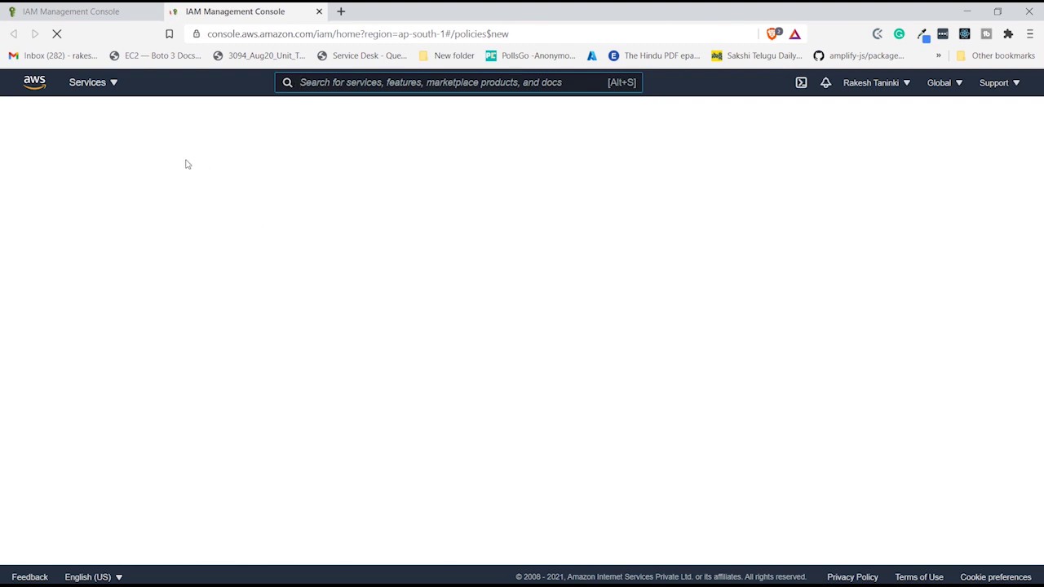
Start a new policy for the STS service and allow the AssumeRole action
left_click(109, 10)
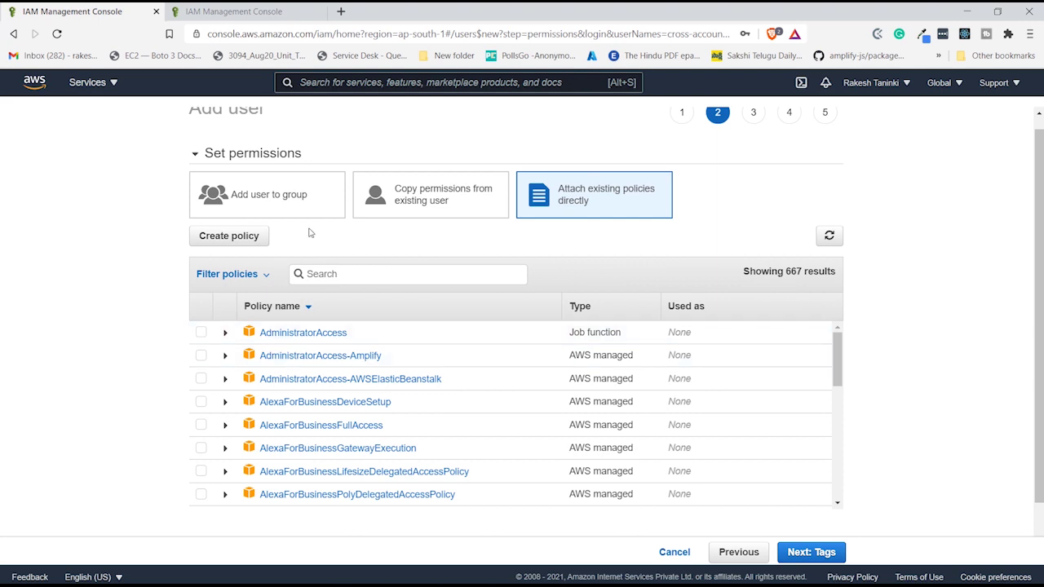
left_click(240, 10)
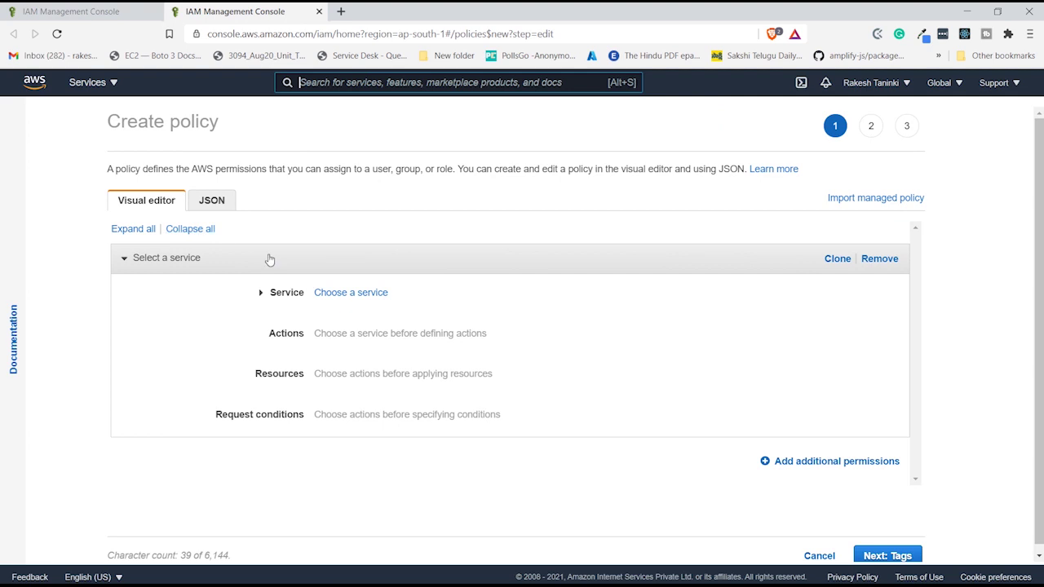
left_click(345, 293)
type("sts")
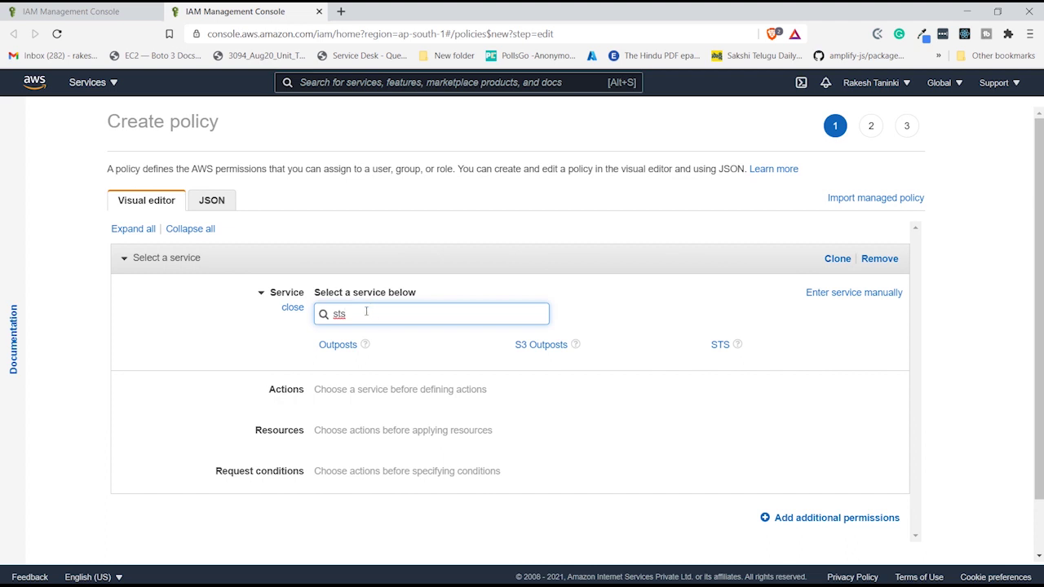
left_click(721, 346)
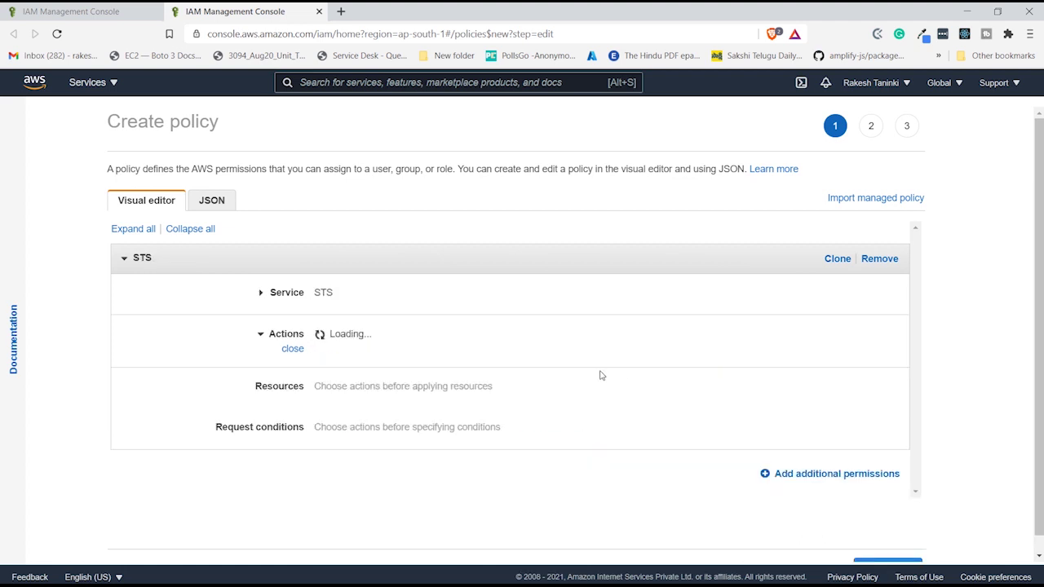
type("assume")
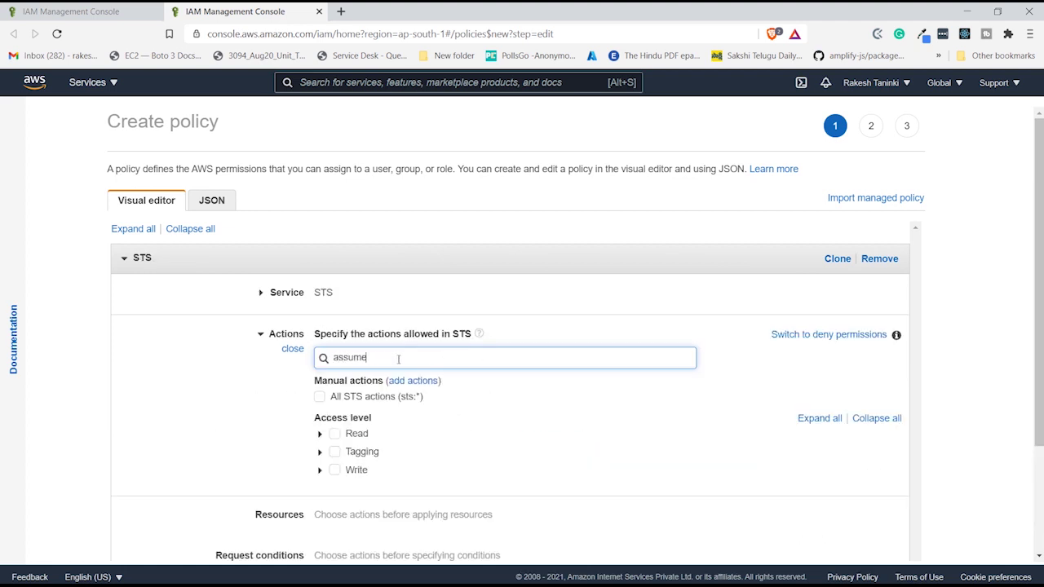
left_click(340, 392)
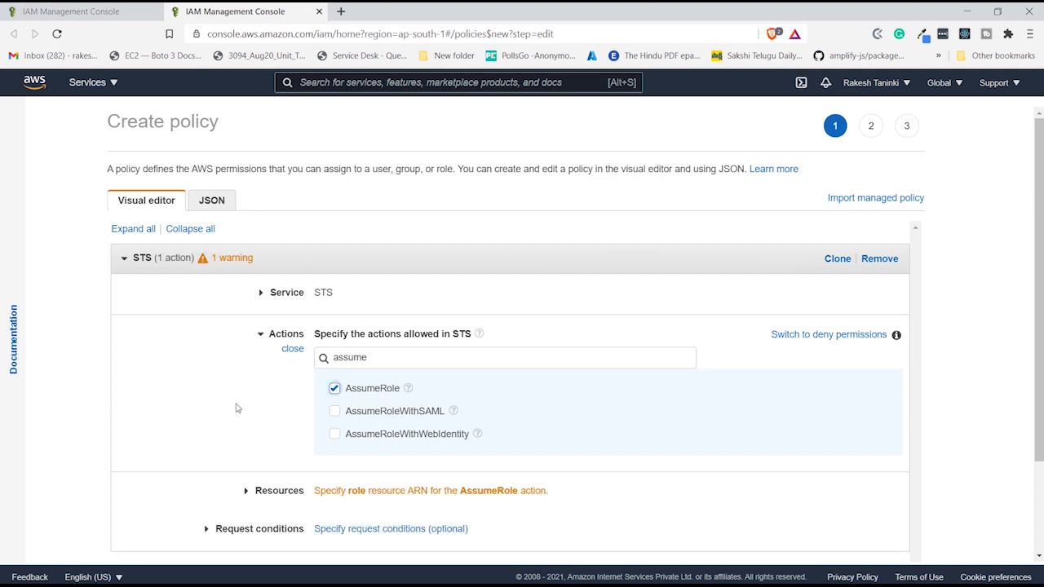
Apply the policy to all resources, review sts:AssumeRole in the JSON, and advance to tags
scroll(231, 408, "down", 3)
left_click(281, 372)
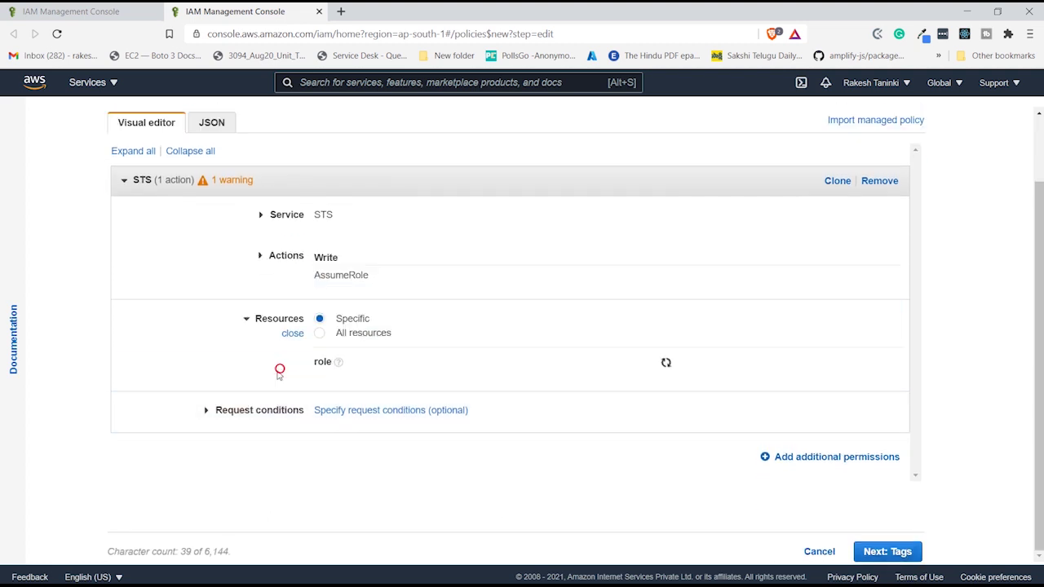
left_click(321, 333)
scroll(268, 294, "up", 3)
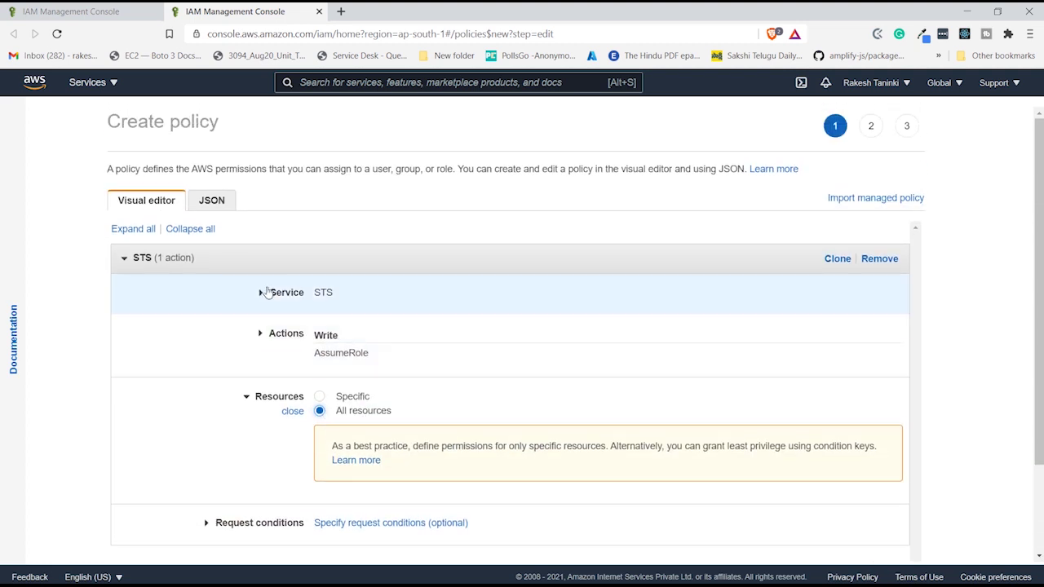
left_click(214, 204)
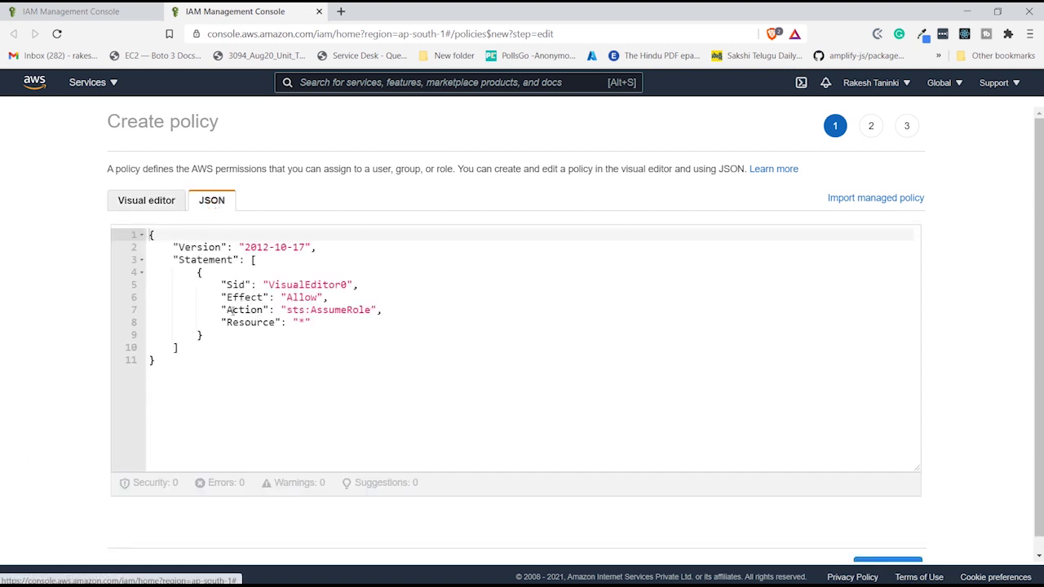
left_click_drag(281, 311, 382, 314)
left_click(450, 324)
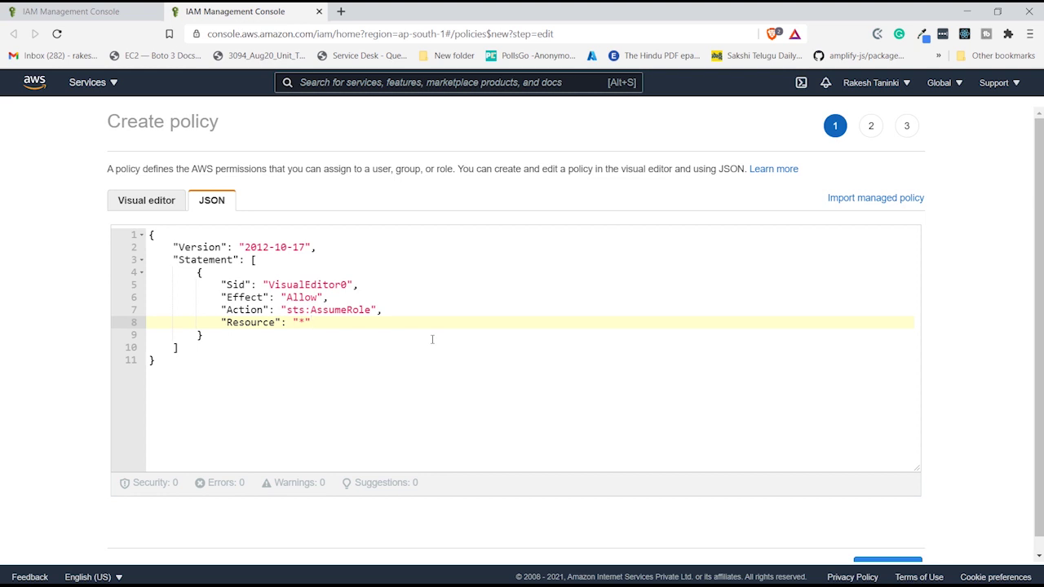
scroll(554, 395, "down", 1)
left_click(884, 553)
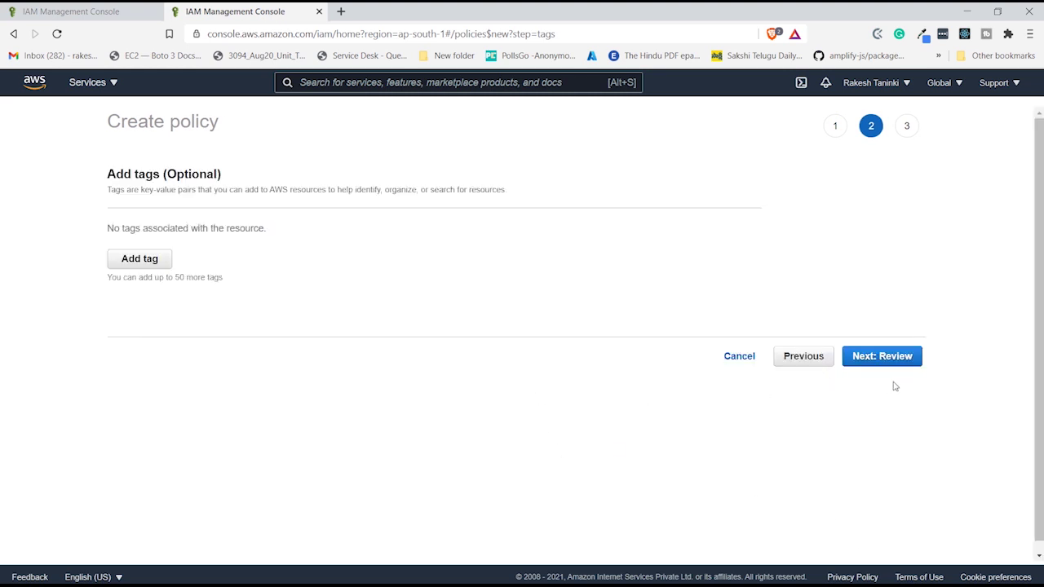
Name the policy sts_assume_role, create it, and return to the Add user tab
left_click(892, 365)
left_click(382, 208)
type("s")
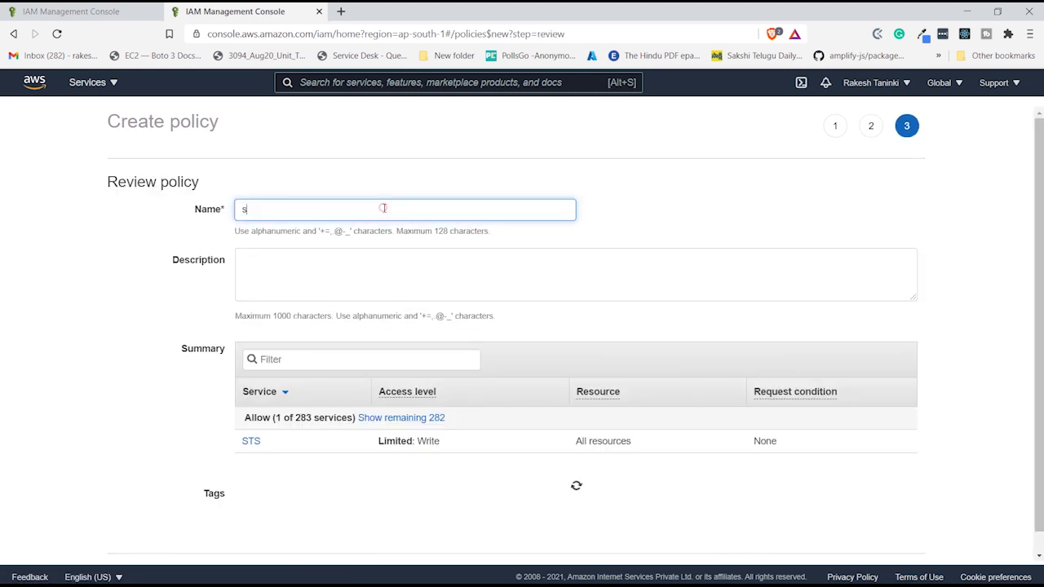
type("ts_assume_role")
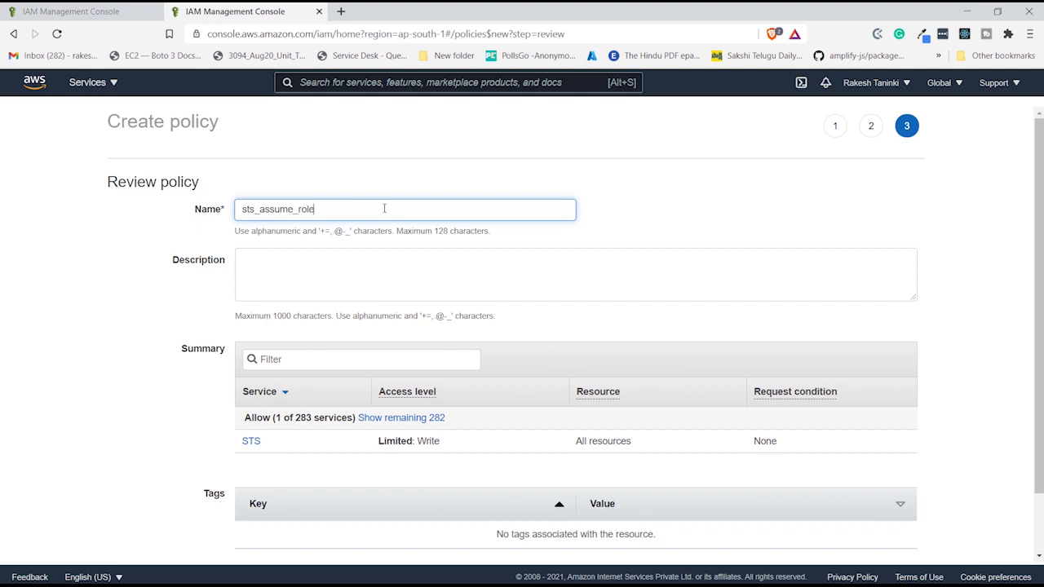
scroll(857, 489, "down", 2)
left_click(864, 552)
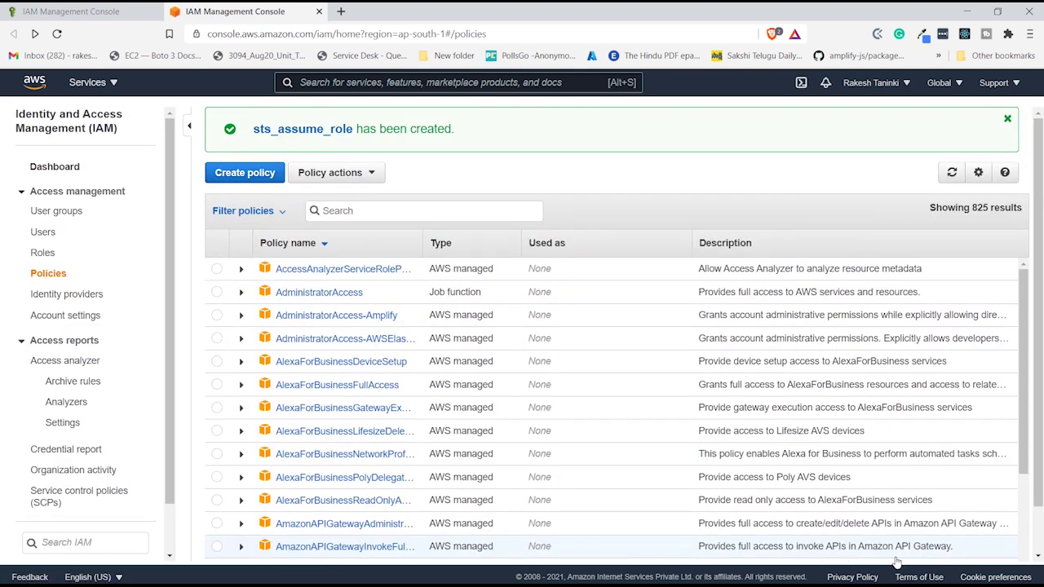
left_click(78, 10)
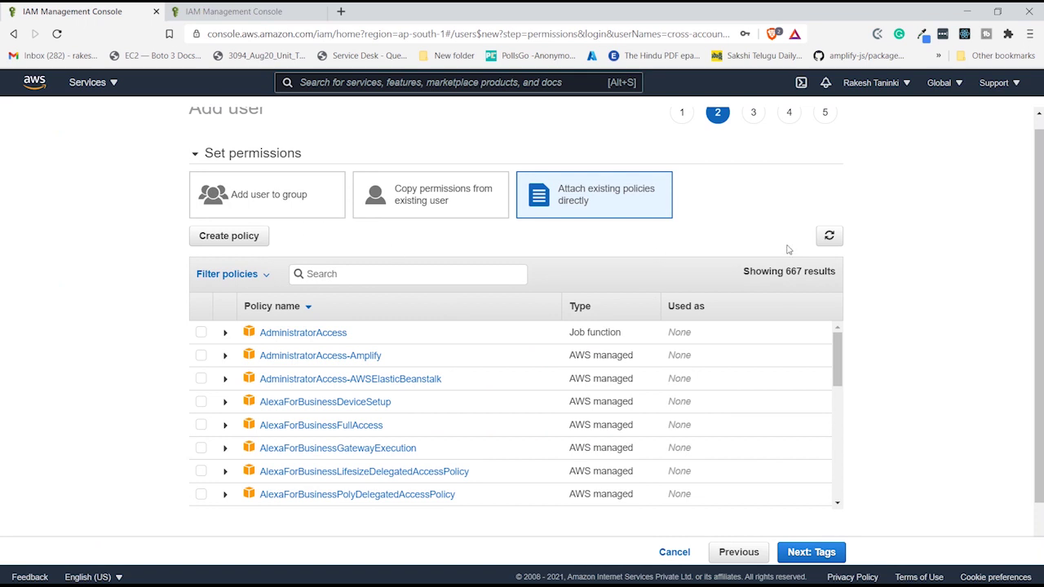
Refresh the policy list, attach sts_assume_role to the cross-account user, and create the user
left_click(828, 236)
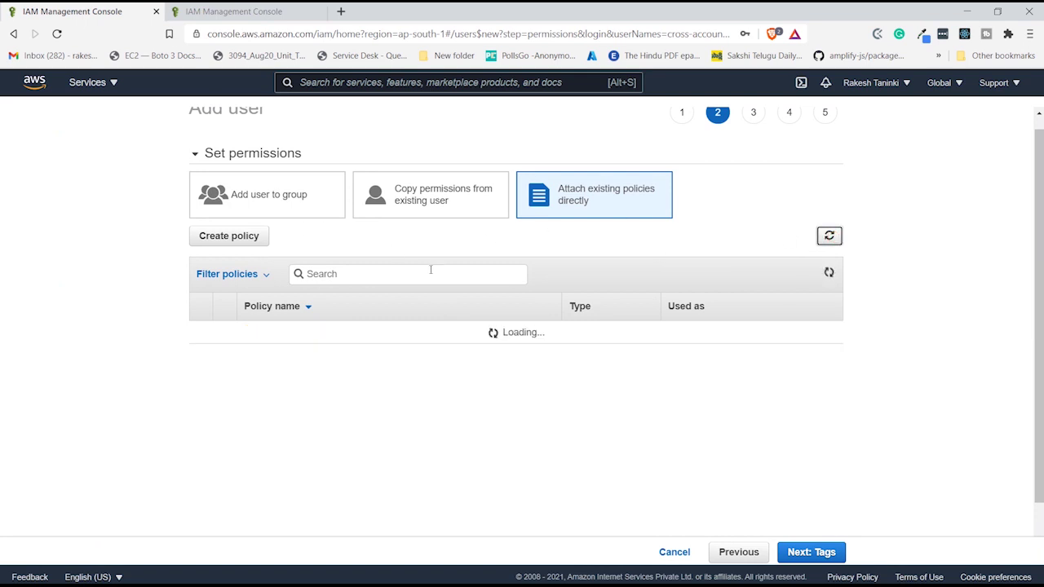
left_click(405, 280)
type("sts_")
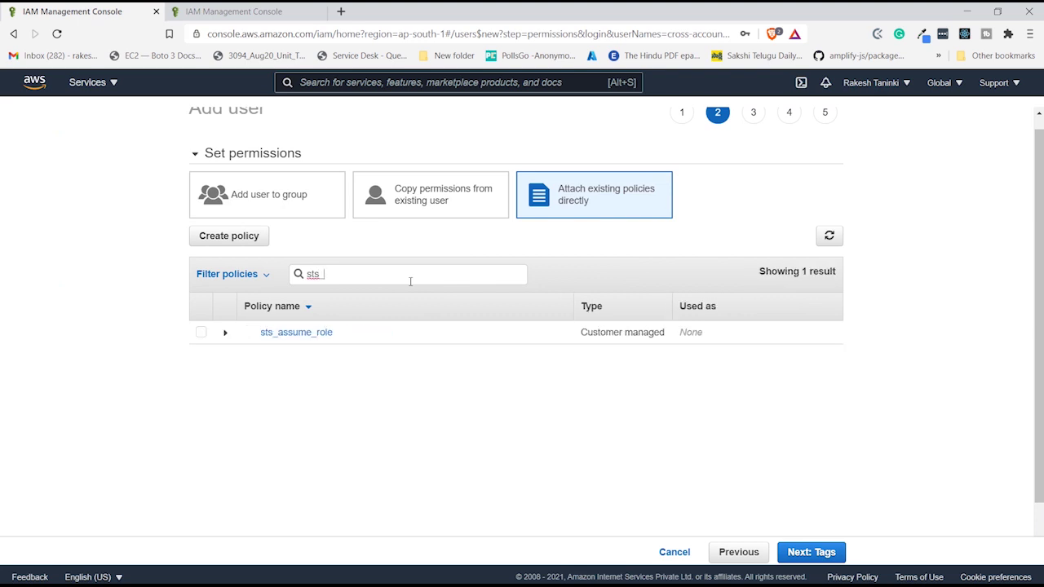
left_click(201, 333)
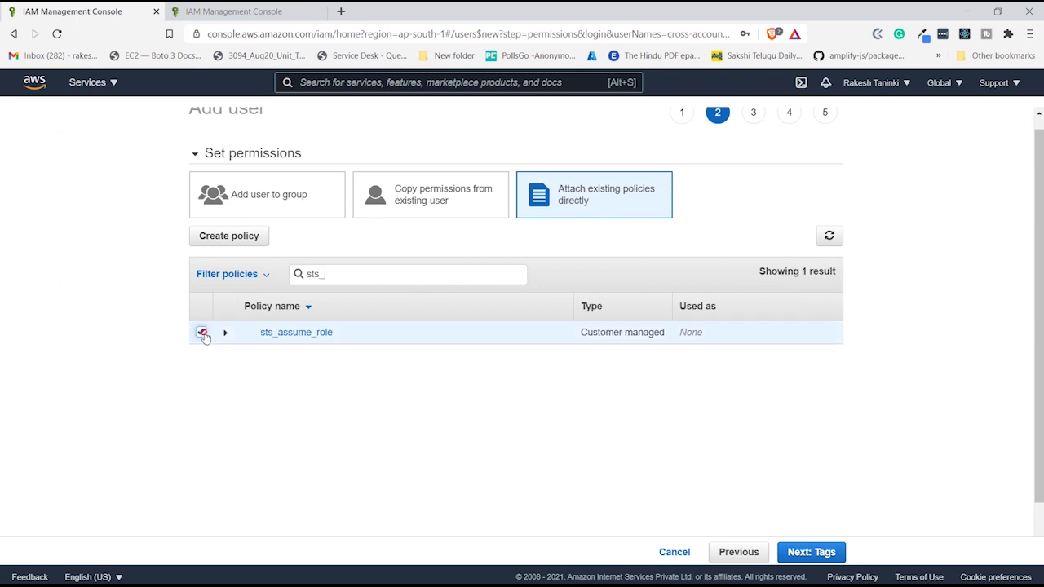
left_click(824, 553)
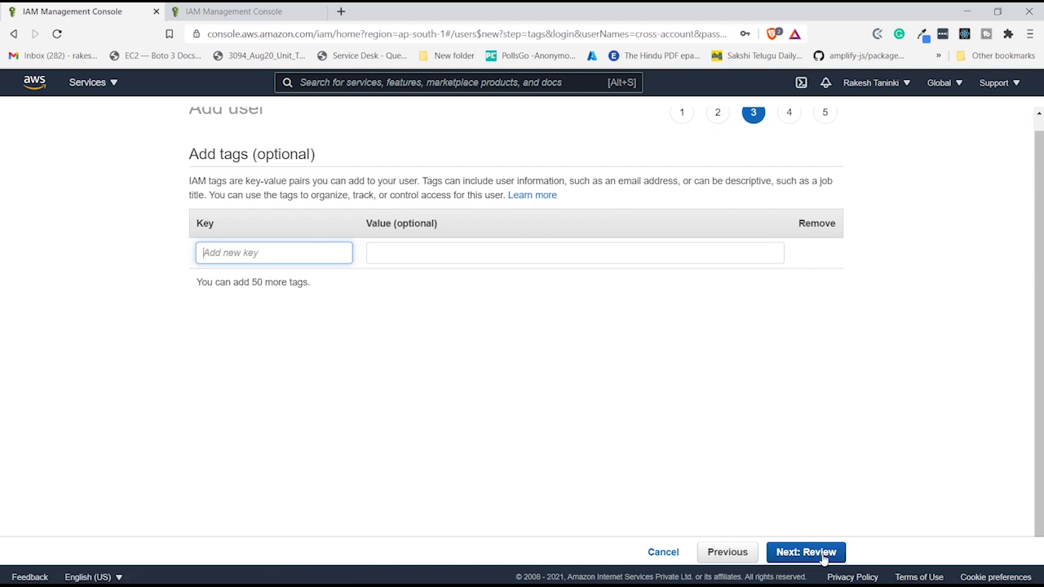
left_click(824, 554)
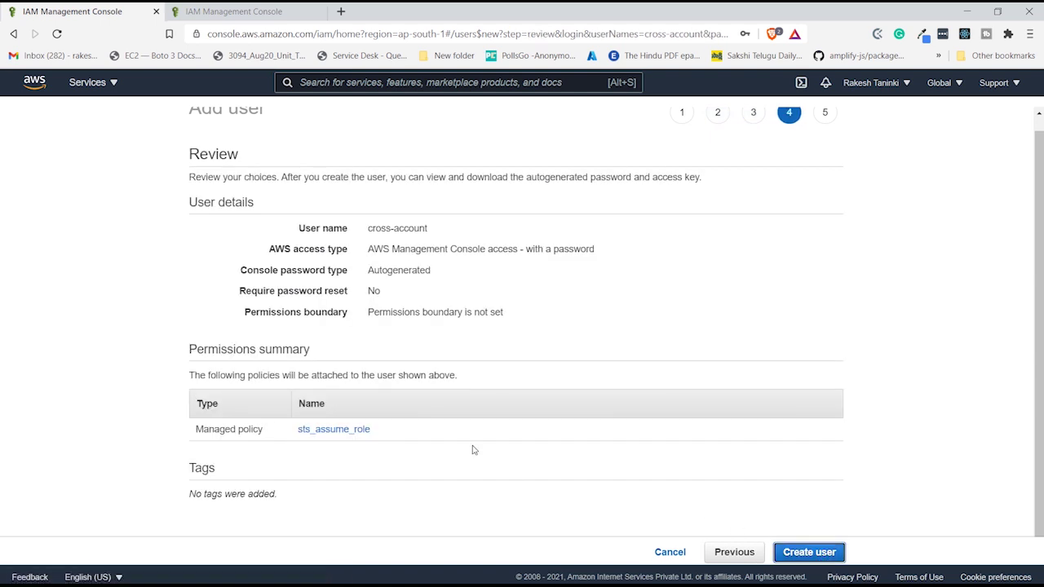
left_click(828, 551)
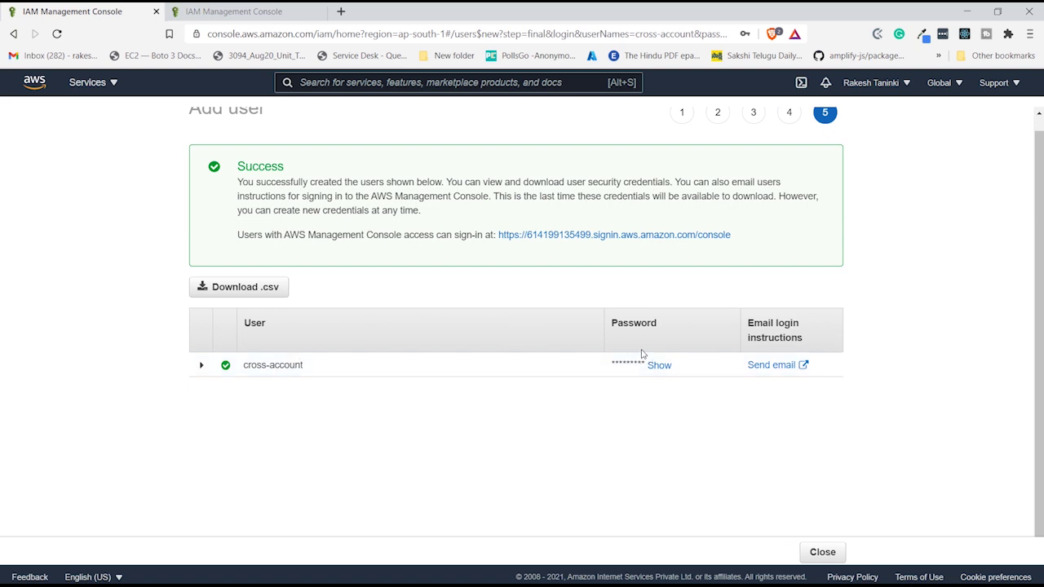
In a new private window, choose IAM user sign-in and paste the account ID
key("ctrl+shift+n")
type("conso")
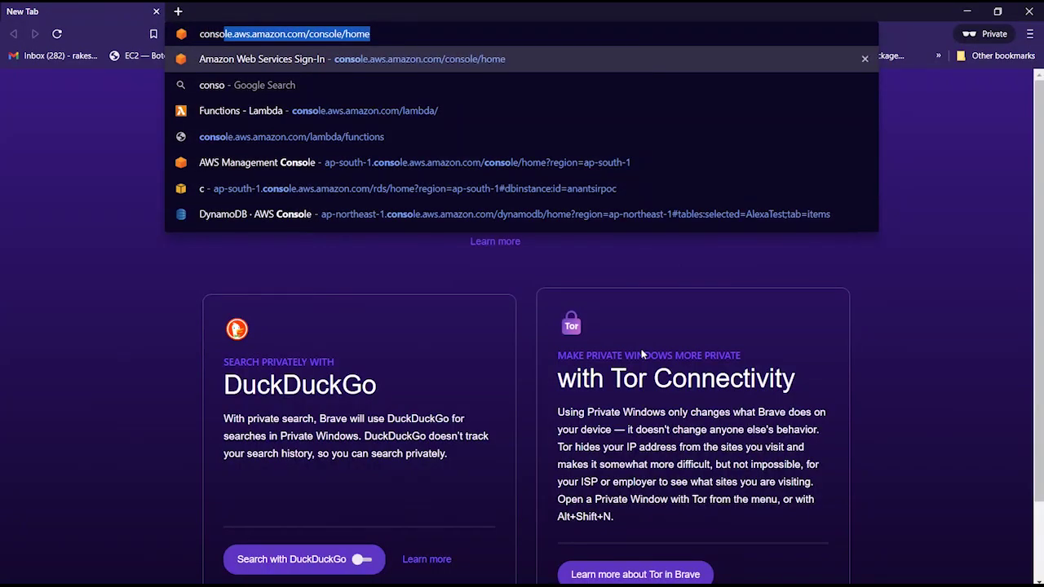
key("Return")
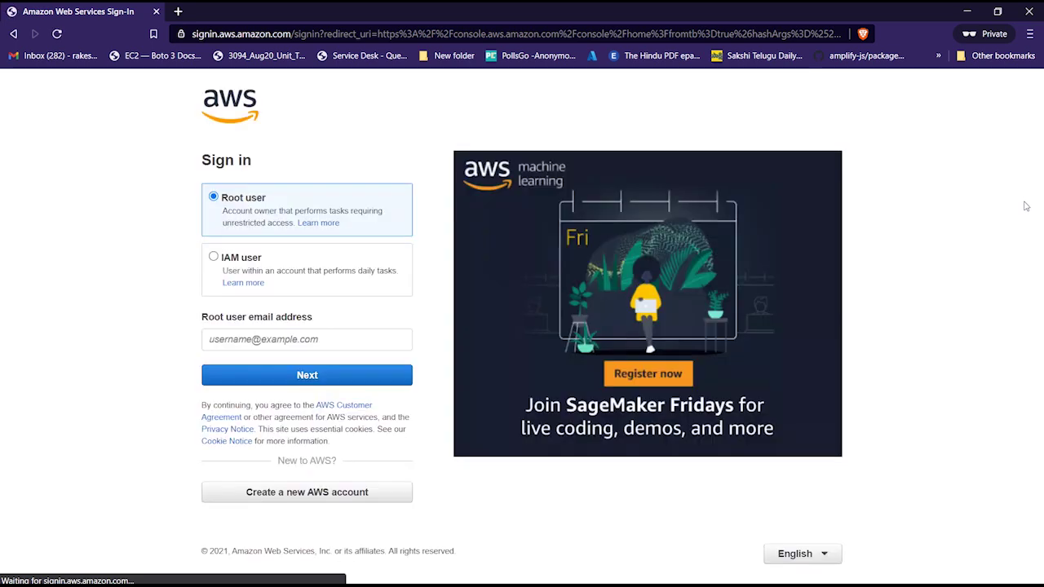
left_click(267, 265)
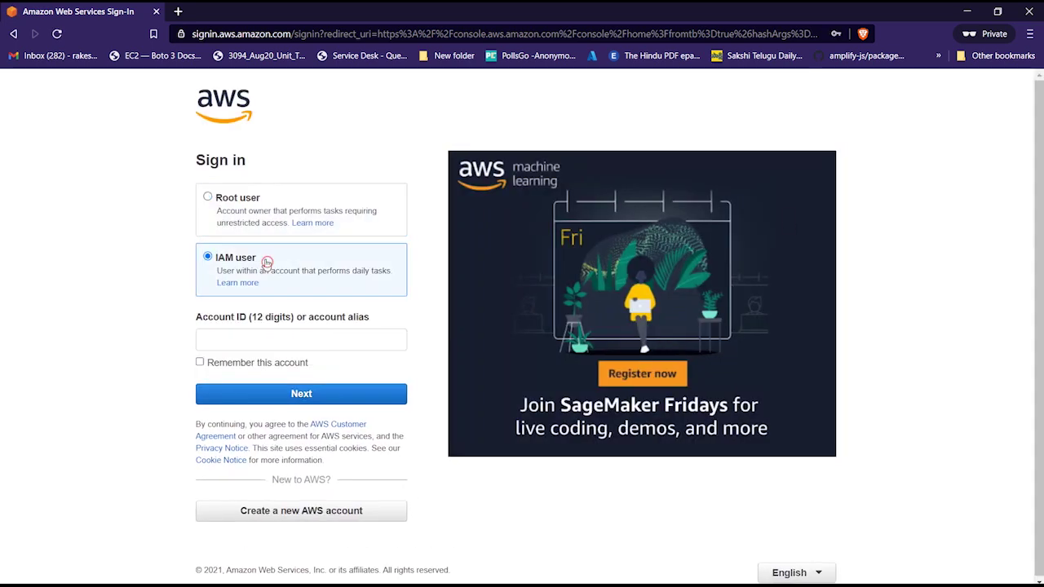
left_click(283, 345)
left_click(313, 327)
left_click(307, 332)
key("ctrl+v")
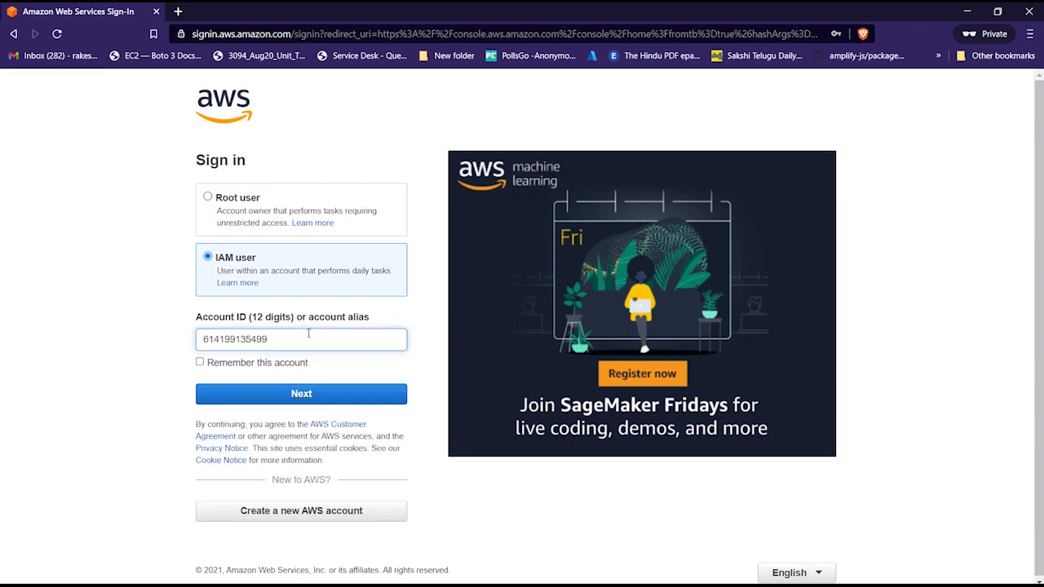
left_click(279, 393)
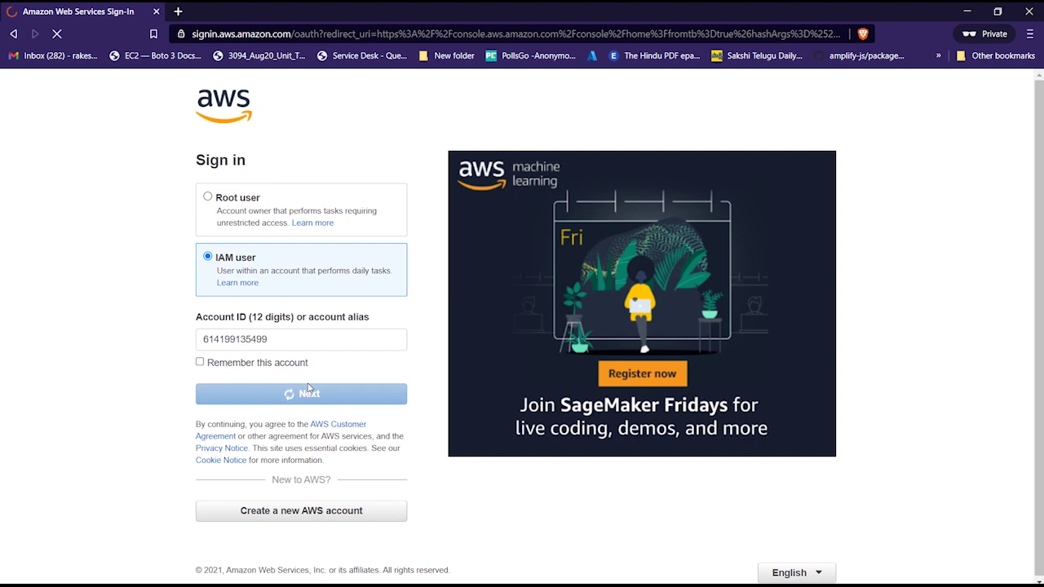
Fill in the user name cross-account and copy the new user's password for sign-in
key("alt+Tab")
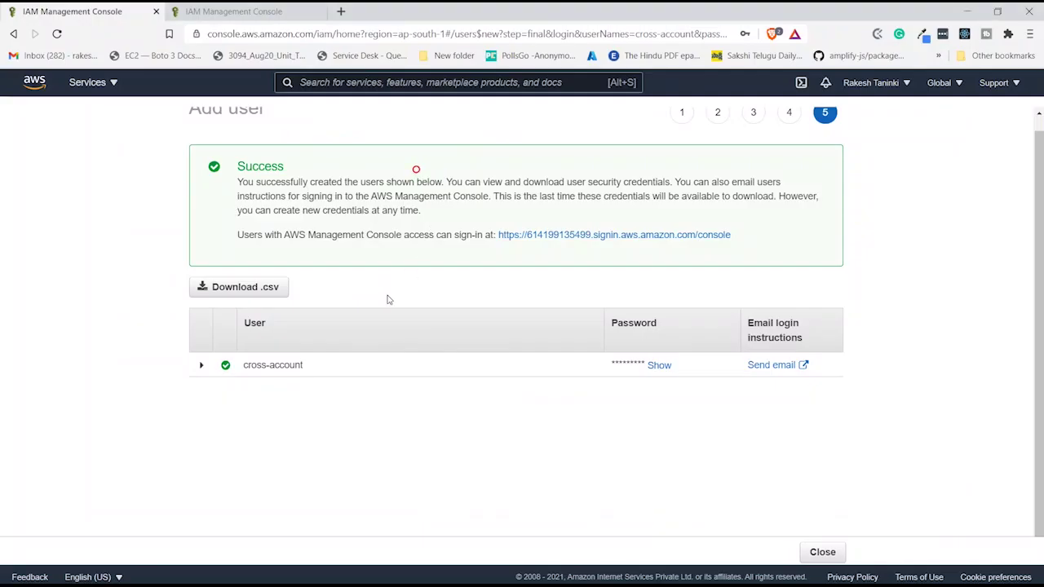
left_click_drag(314, 366, 243, 369)
key("ctrl+c")
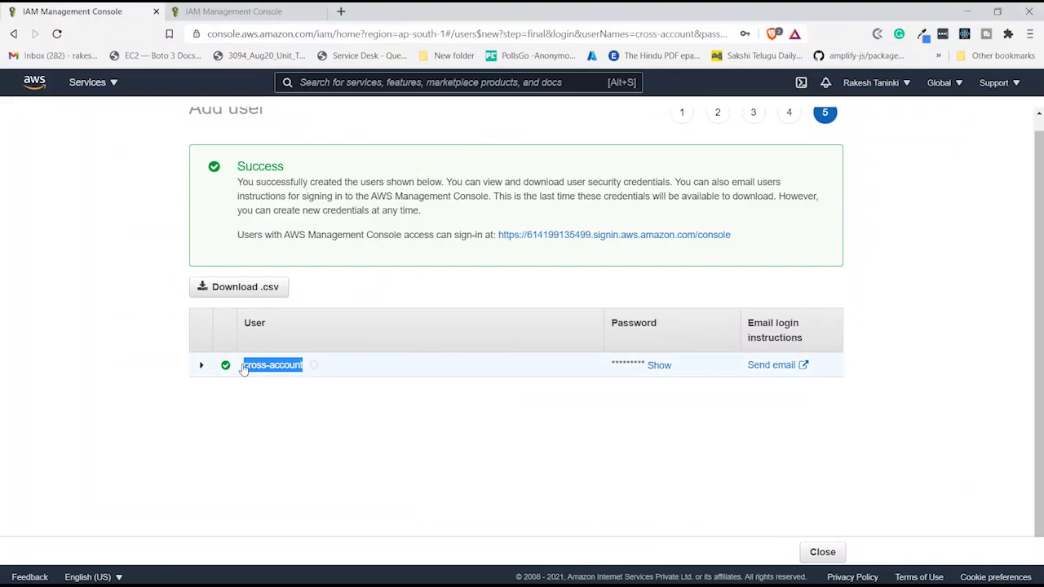
key("alt+Tab")
left_click(263, 266)
key("ctrl+v")
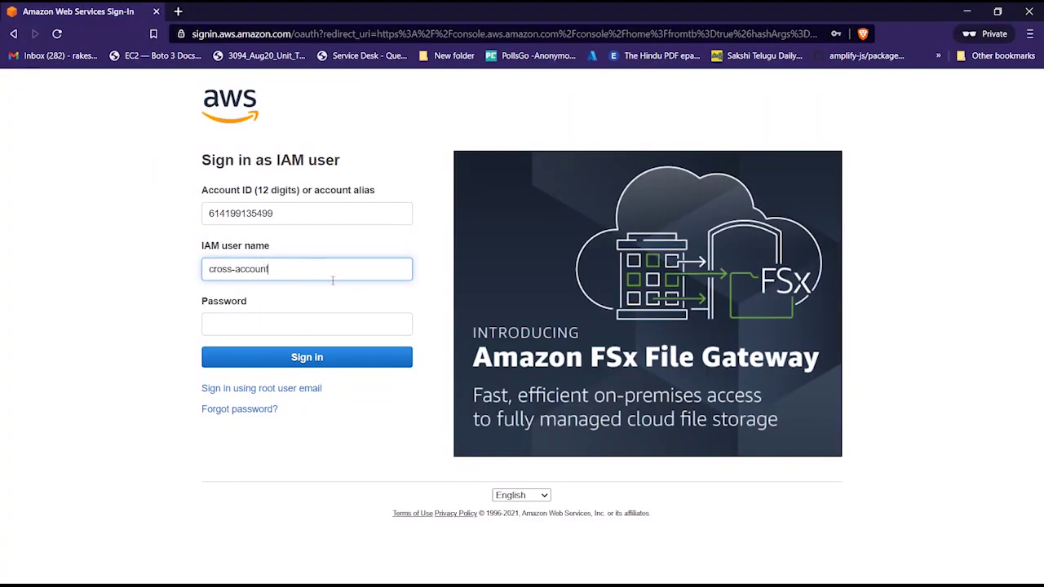
key("alt+Tab")
left_click(659, 365)
double_click(652, 365)
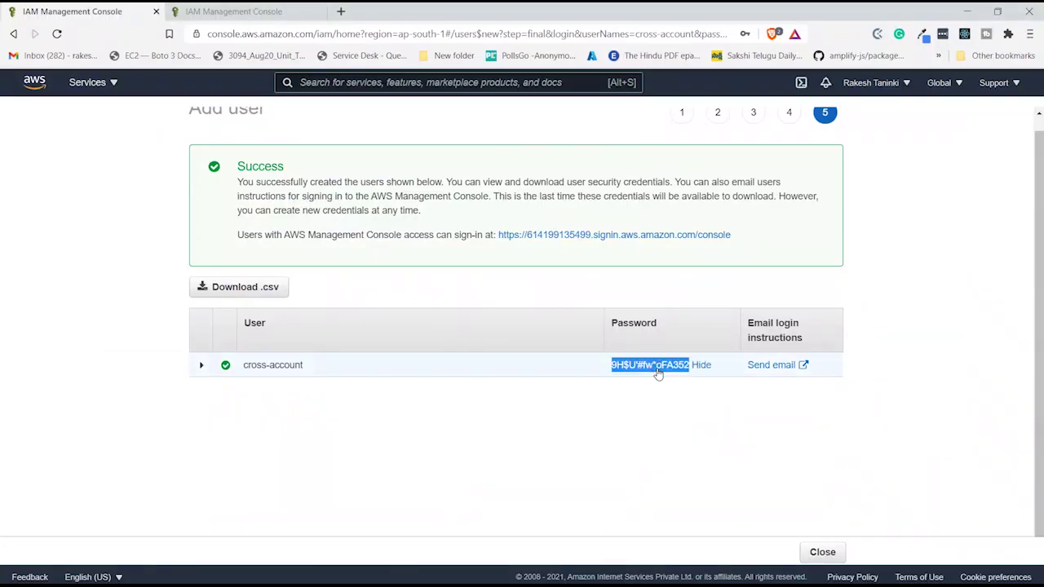
key("alt+Tab")
left_click(357, 331)
Paste the password, sign in as cross-account, and dismiss the welcome popups
key("ctrl+v")
left_click(318, 356)
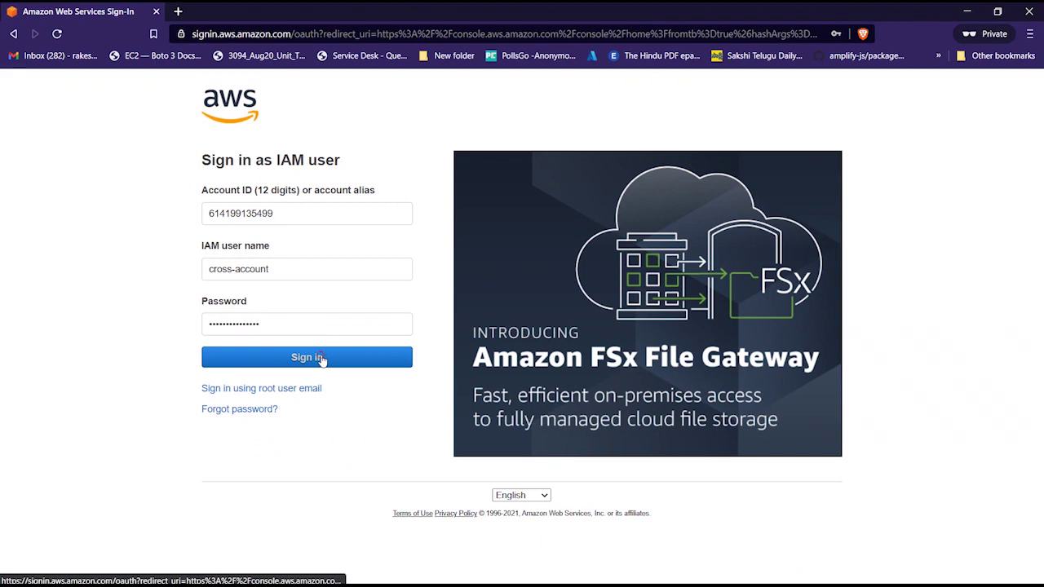
left_click(274, 196)
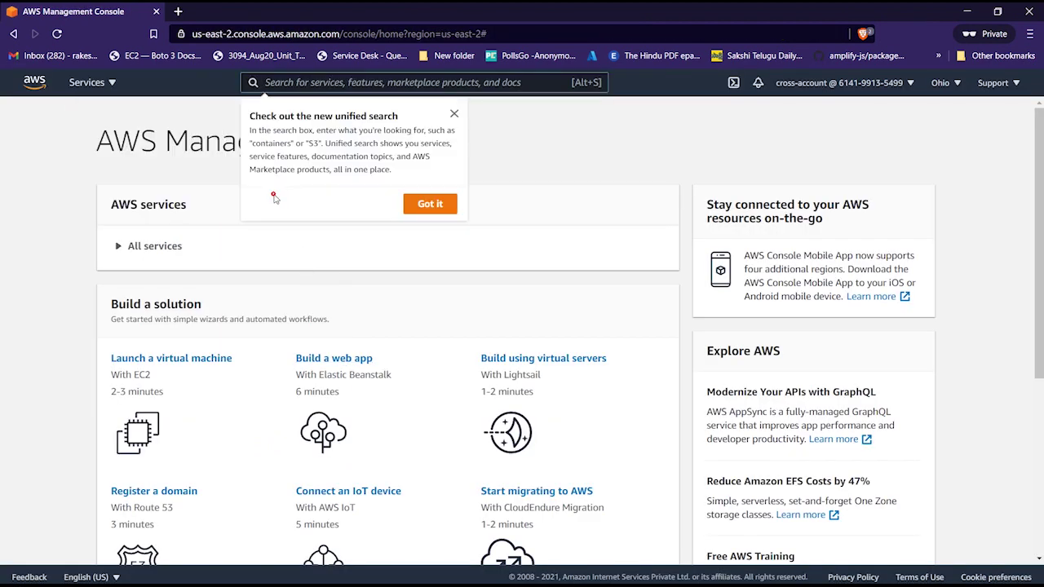
left_click(431, 205)
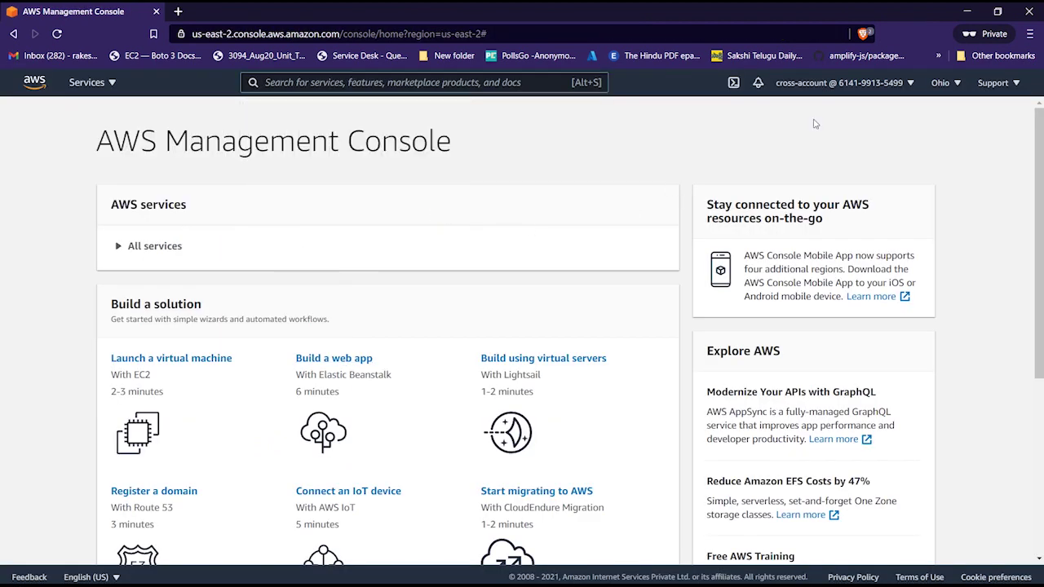
Compare the cross-account and administrator account menus across both browser windows
left_click(840, 82)
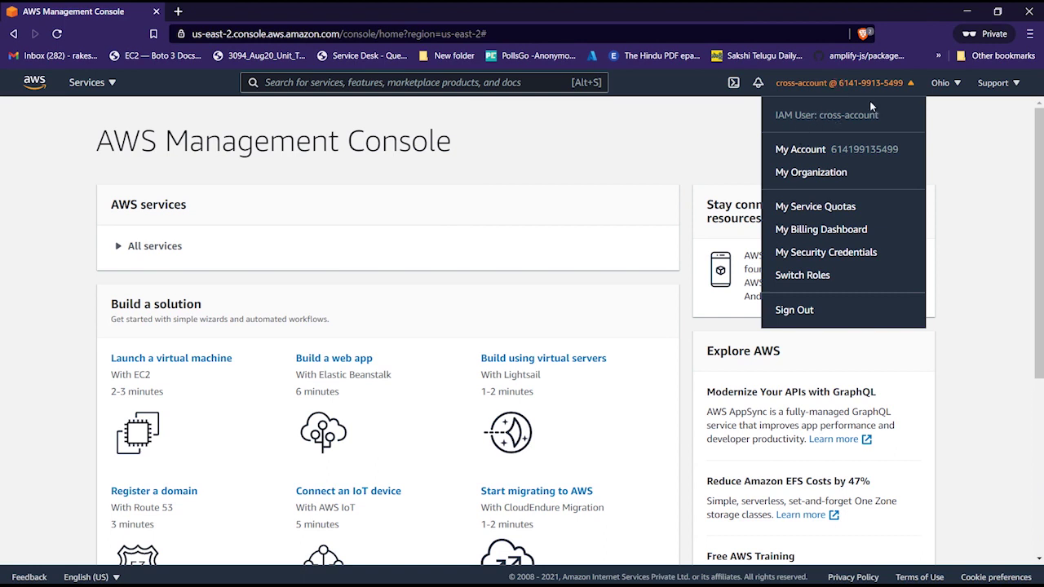
key("alt+Tab")
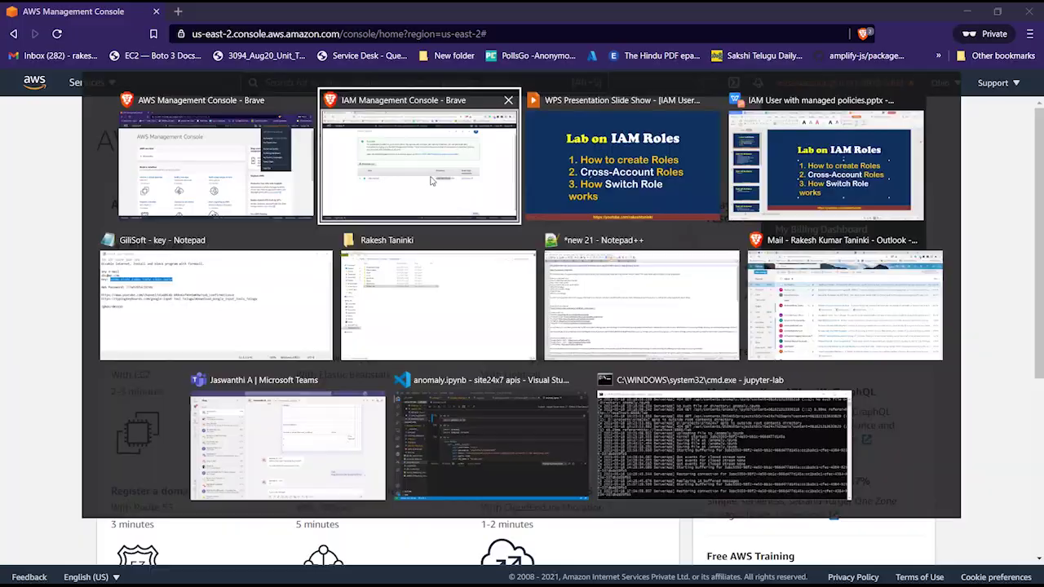
left_click(872, 93)
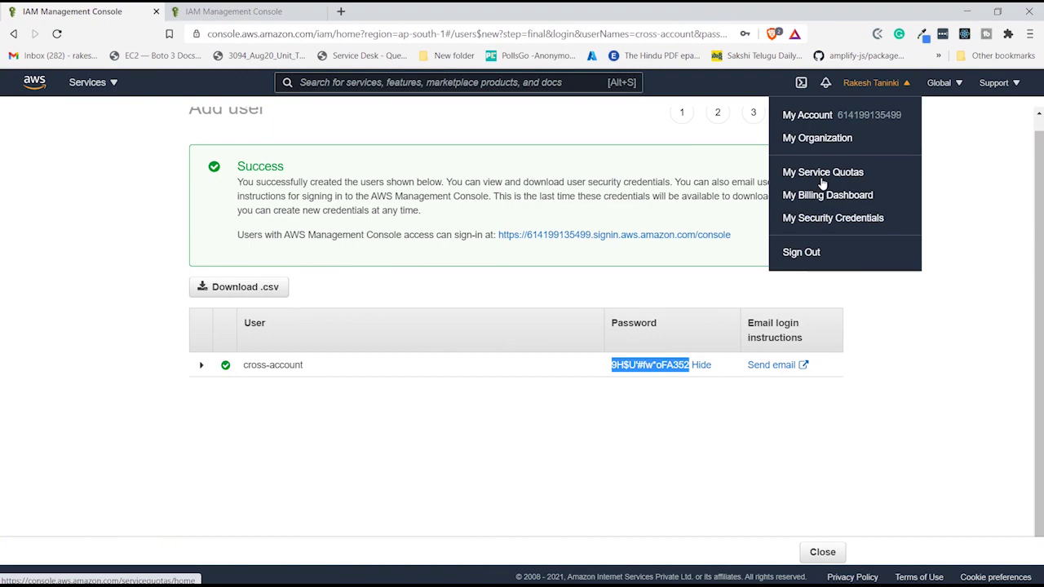
key("alt+Tab")
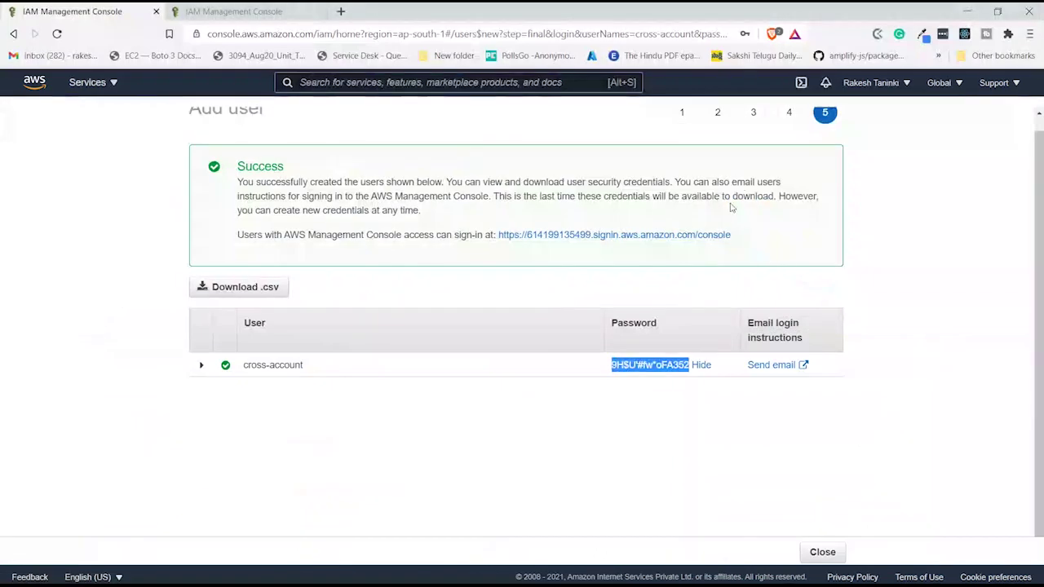
left_click(879, 83)
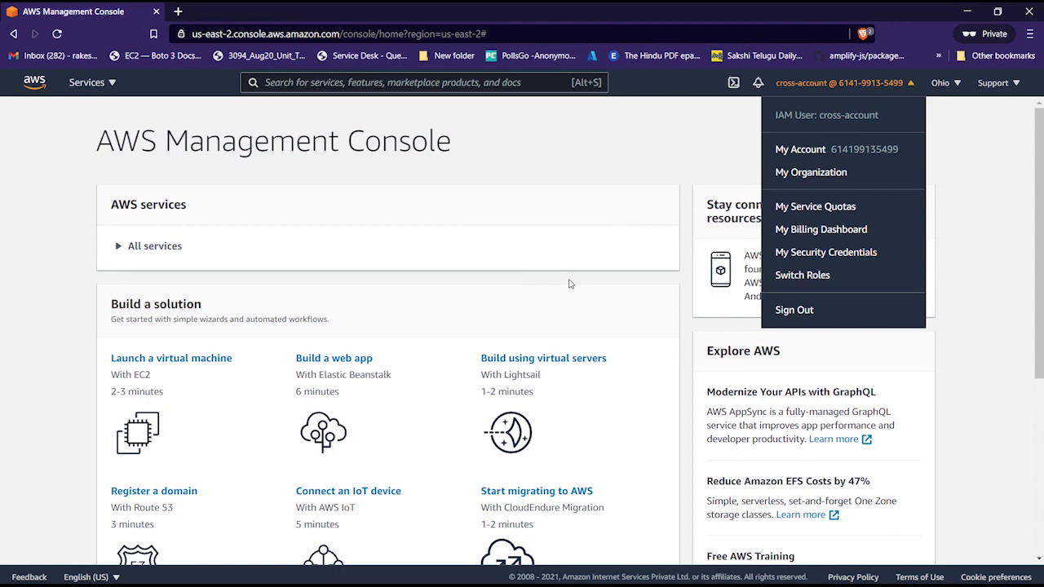
Search for s3, check the cross-account user's details in the admin window, then open S3
left_click(571, 164)
left_click(509, 82)
type("s3")
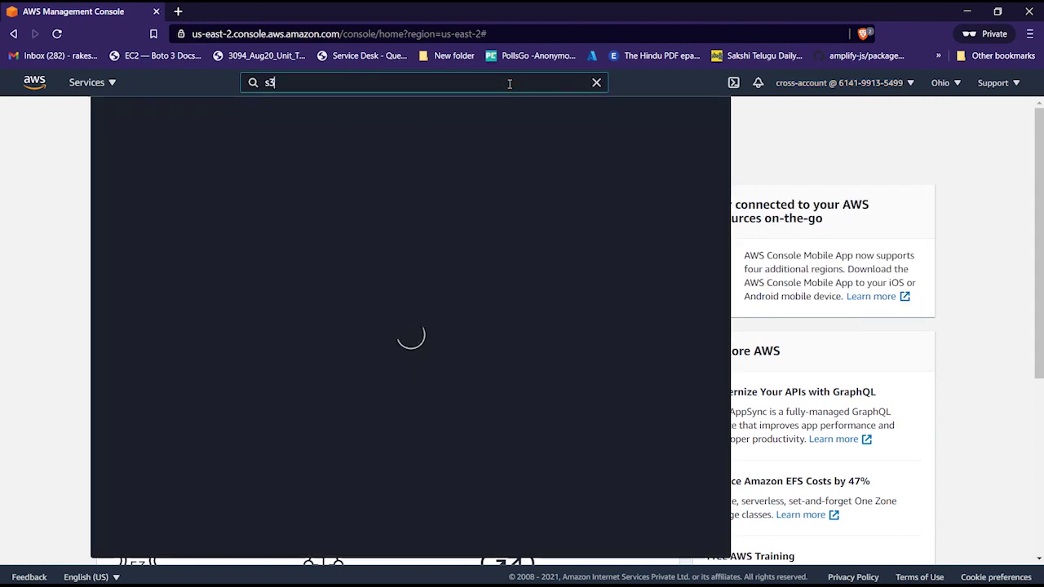
key("alt+Tab")
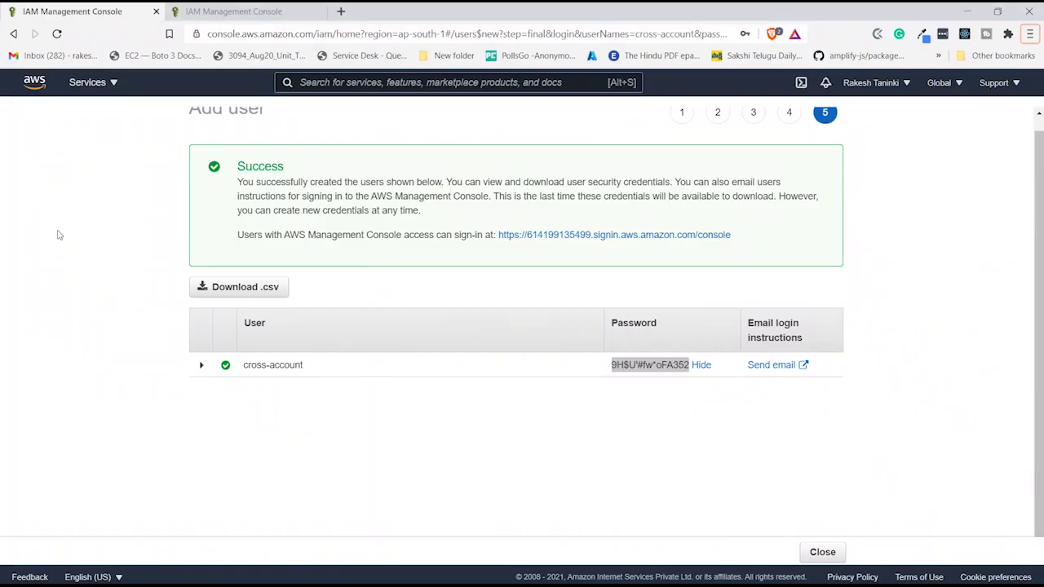
left_click(820, 553)
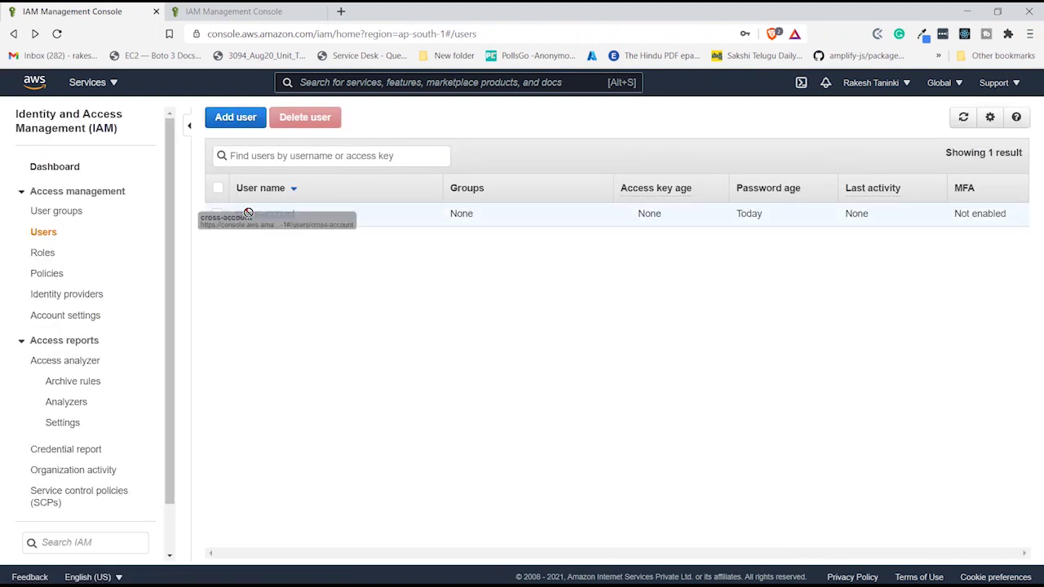
left_click(246, 213)
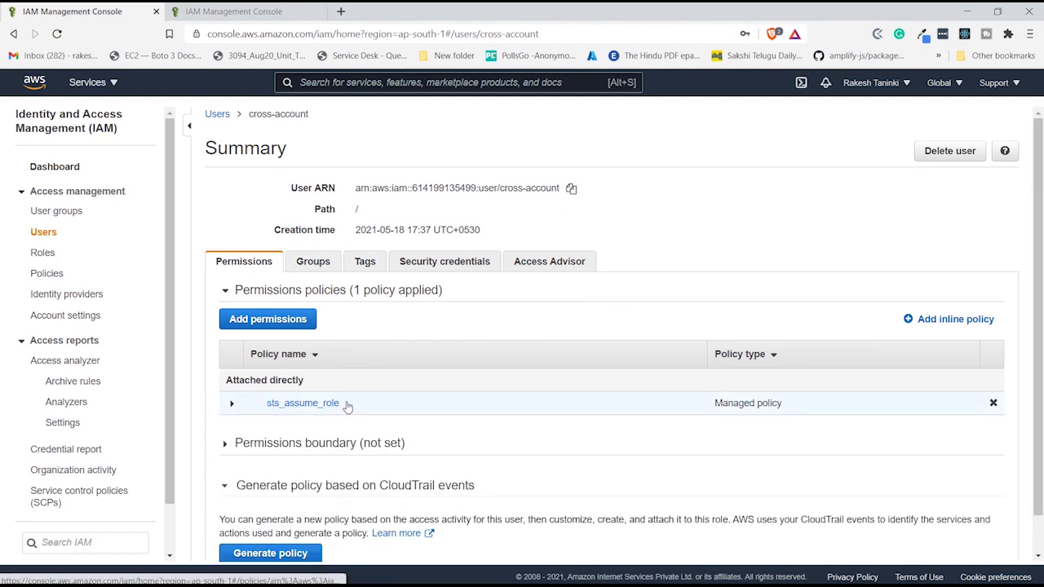
key("alt+Tab")
left_click(405, 168)
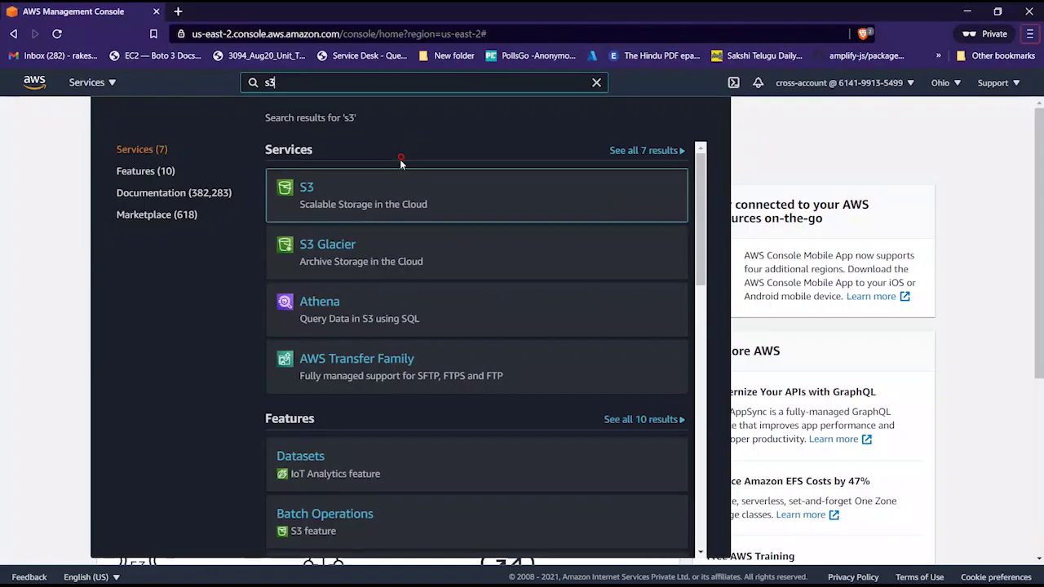
left_click(306, 189)
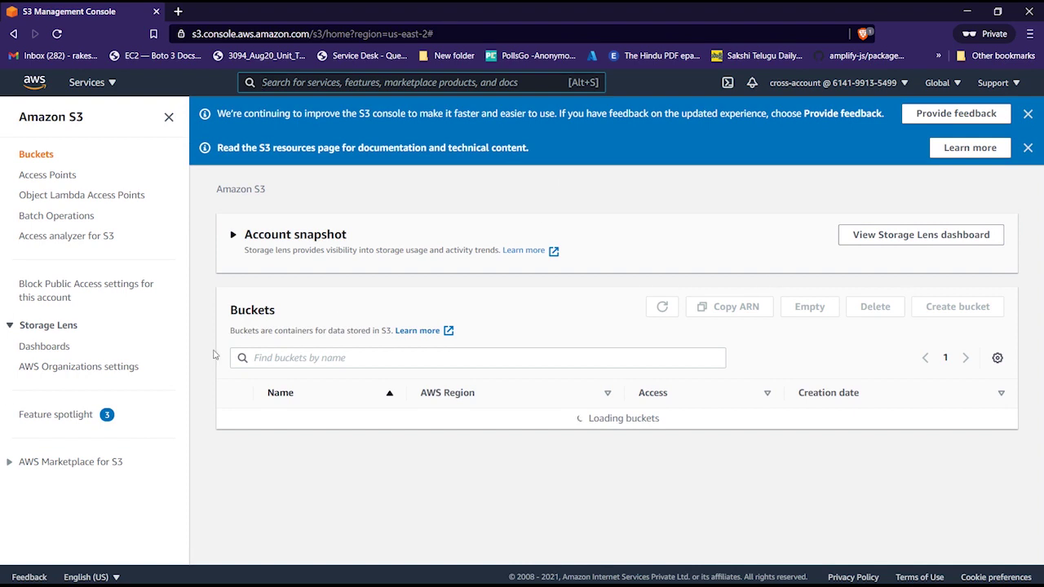
Dismiss the S3 banners, note the bucket-listing permission error, and choose Switch Roles
left_click(1027, 148)
left_click(1027, 113)
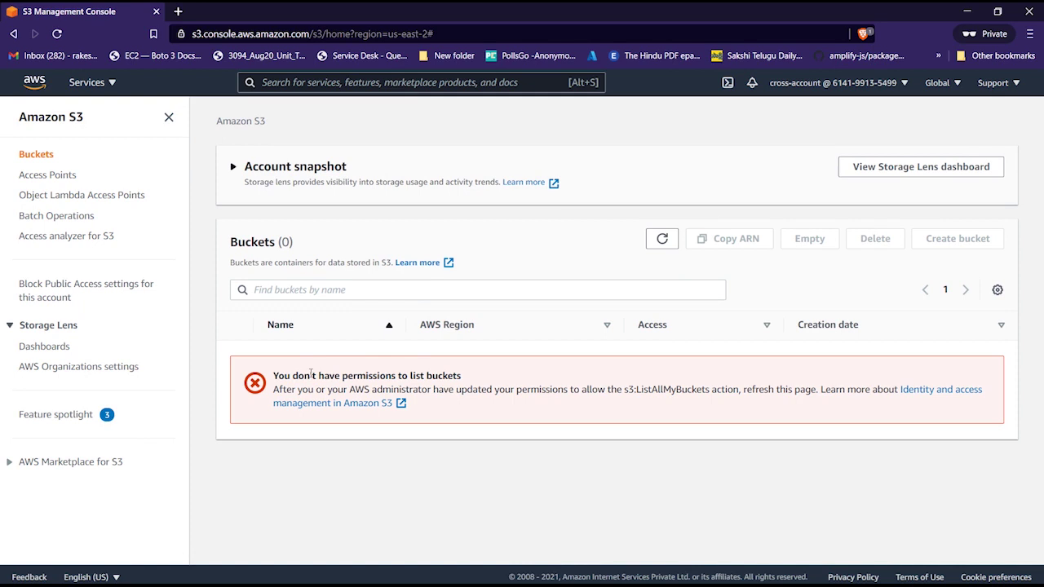
left_click_drag(280, 376, 631, 414)
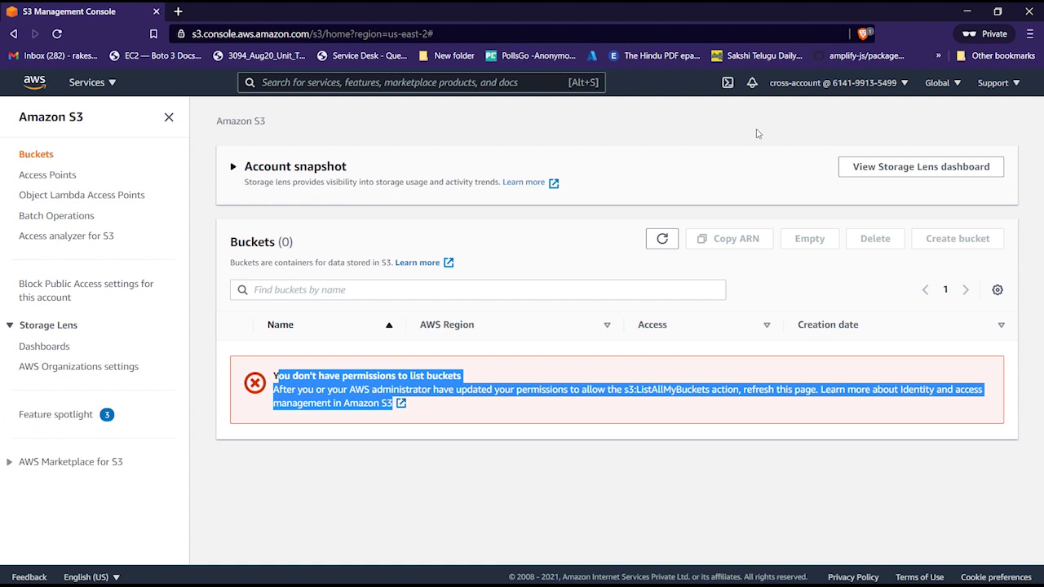
left_click(829, 84)
left_click(812, 276)
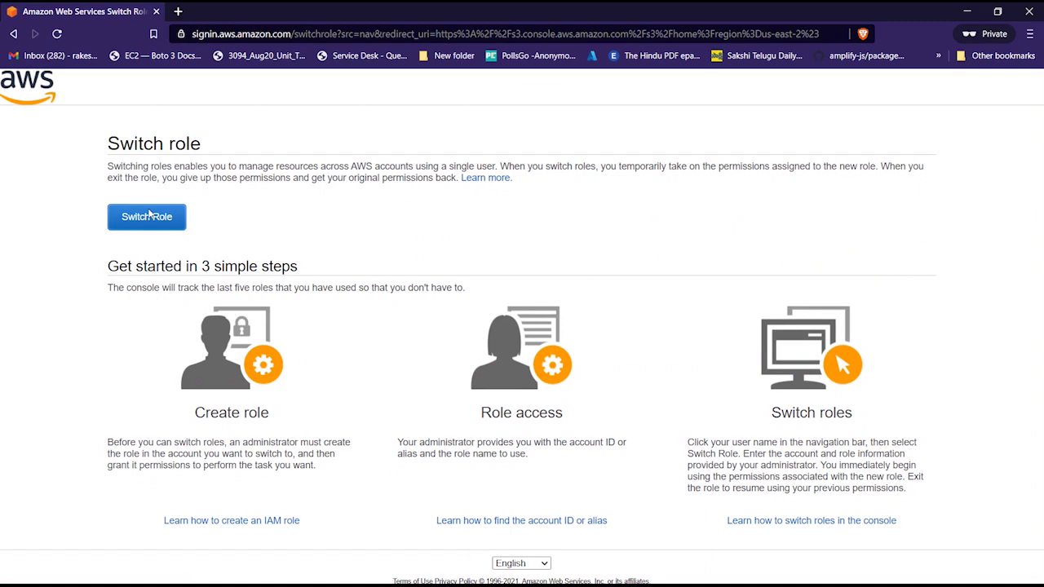
Open the Switch Role form and clear a wrongly pasted Account value
left_click(170, 217)
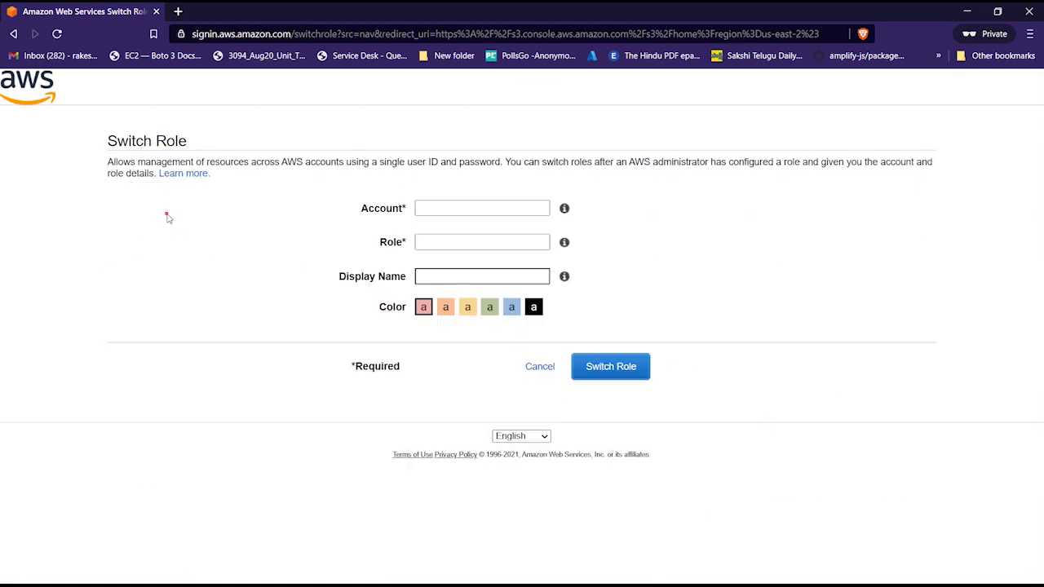
left_click(467, 208)
left_click(443, 239)
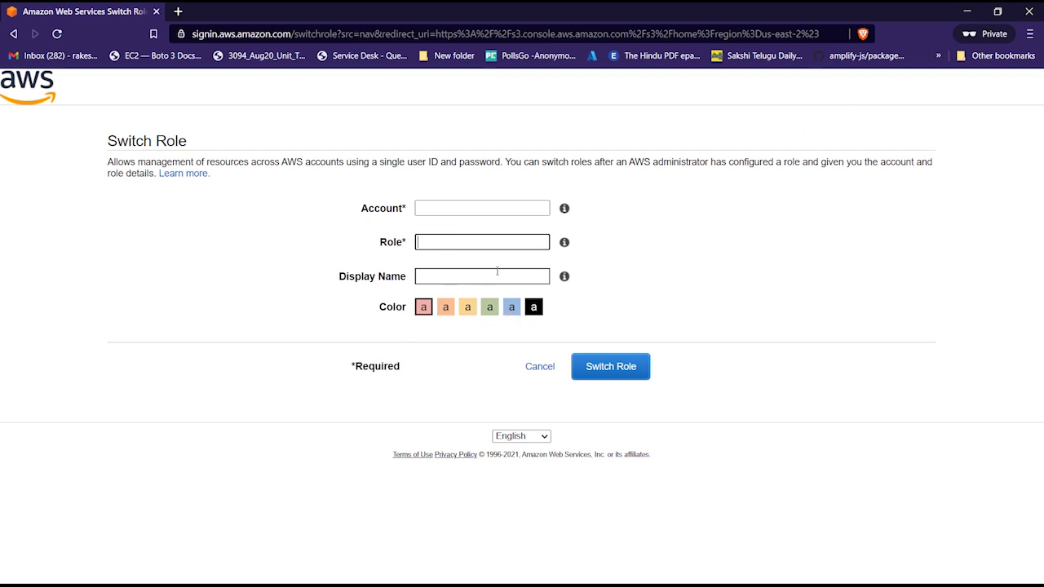
left_click(477, 208)
key("ctrl+a")
key("BackSpace")
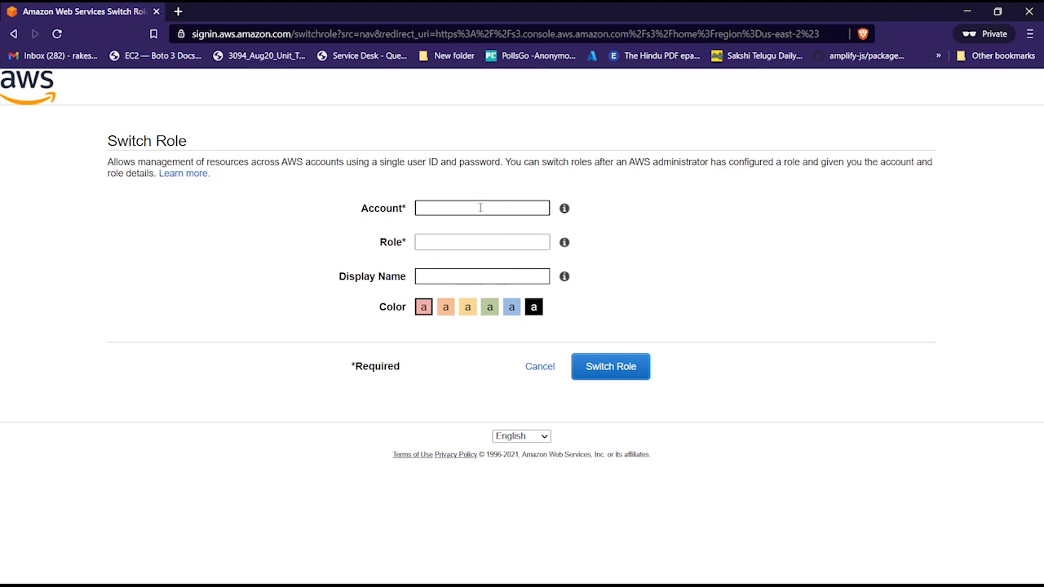
In the administrator's IAM window, open the cross account role's summary and select its ARN
key("alt+Tab")
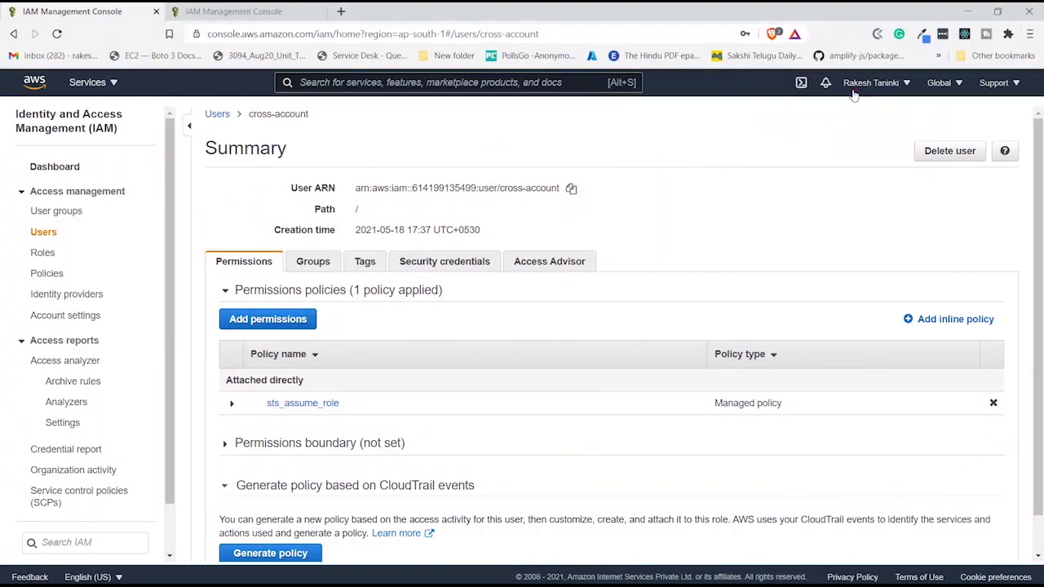
left_click(858, 85)
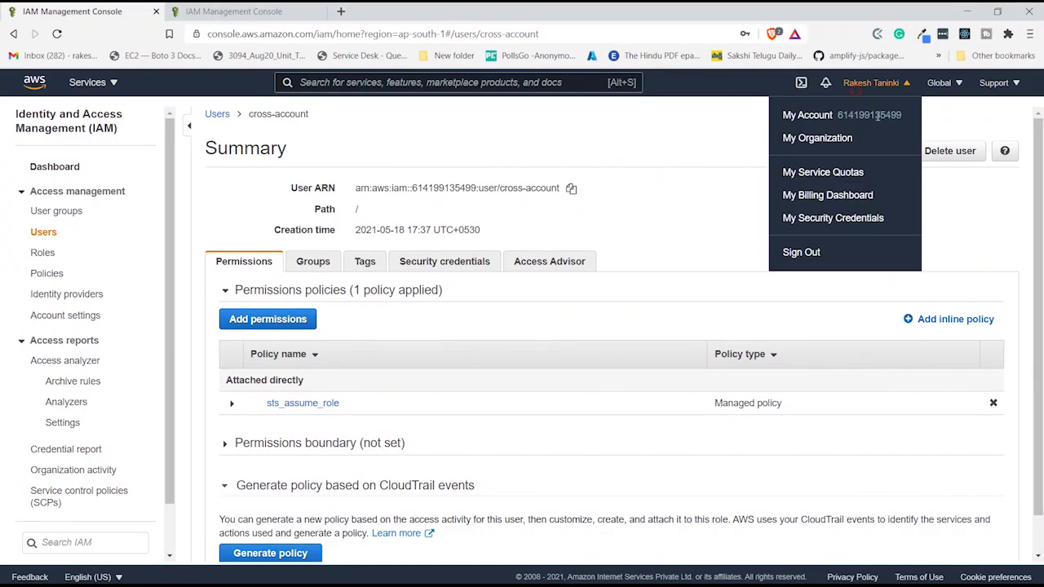
left_click(44, 252)
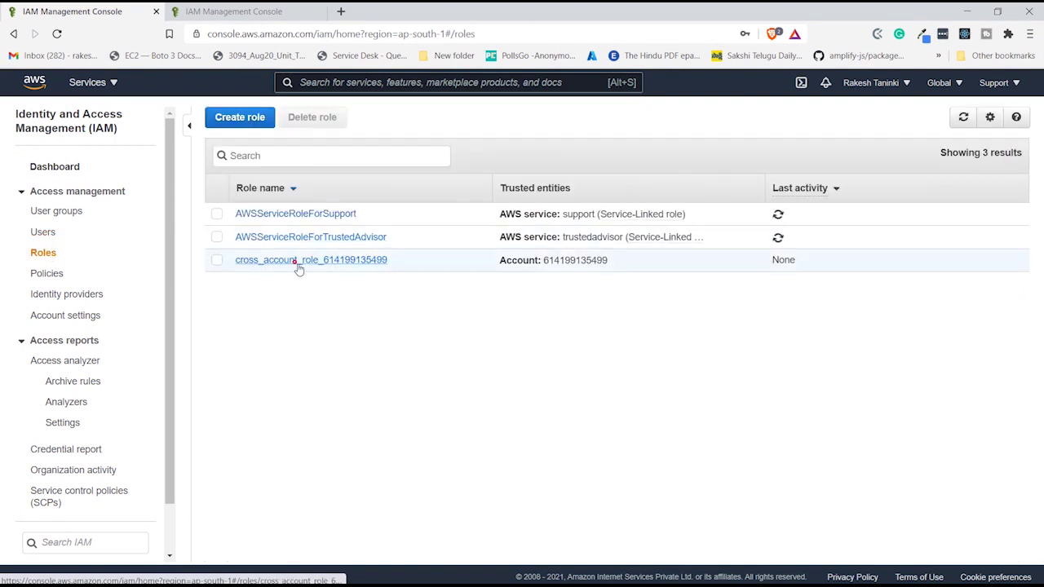
left_click(302, 260)
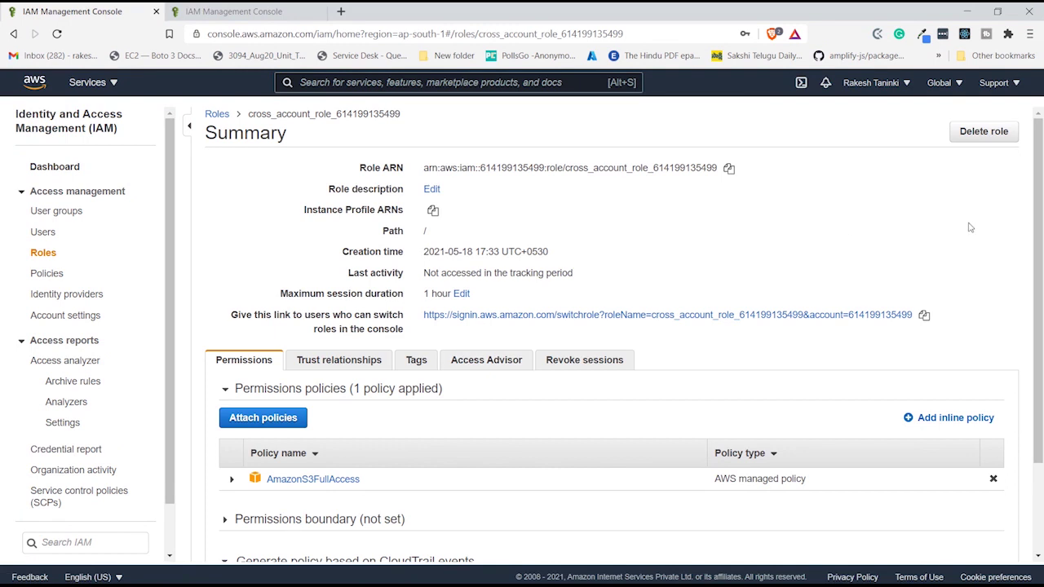
triple_click(522, 168)
left_click(522, 167)
triple_click(522, 167)
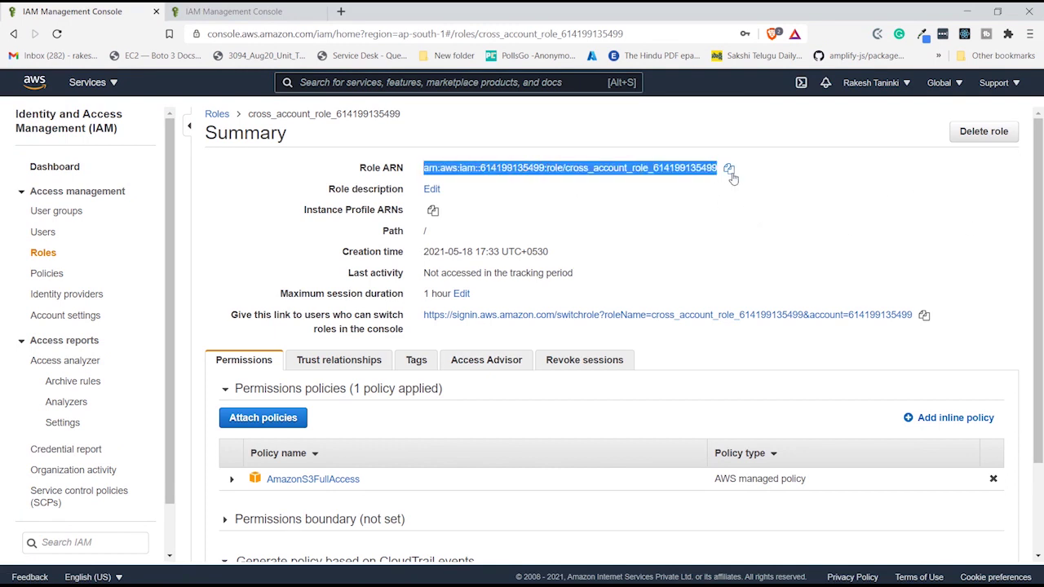
Copy the administrator account number and paste it into the Account field
left_click(875, 83)
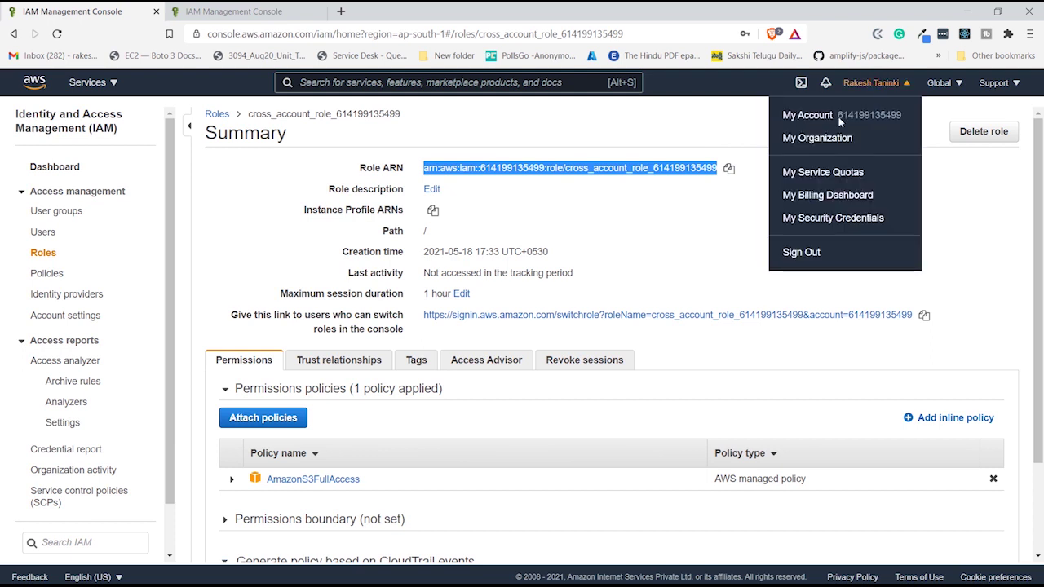
left_click_drag(839, 115, 905, 118)
key("ctrl+c")
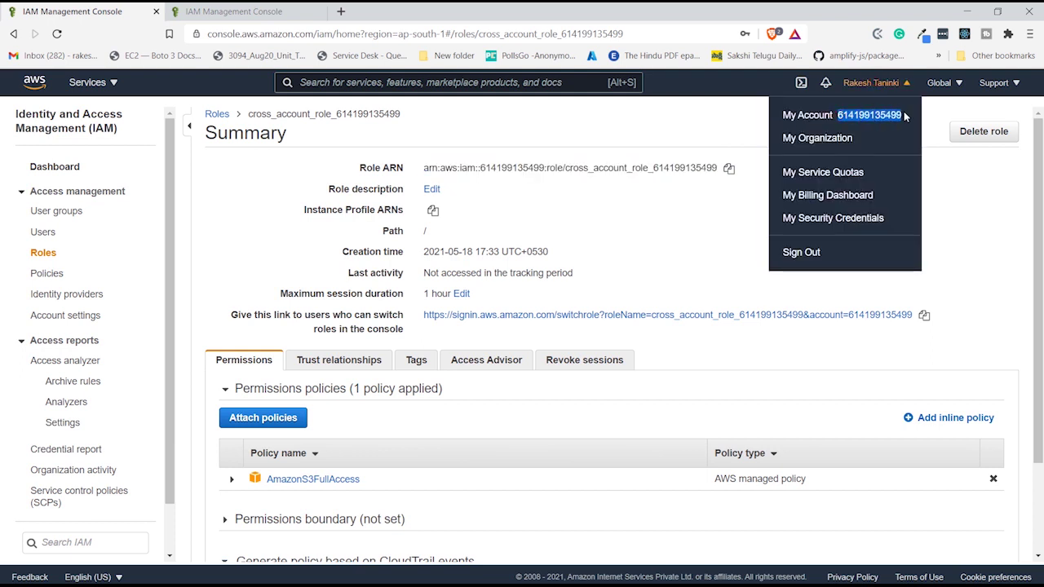
key("alt+Tab")
left_click(545, 208)
key("ctrl+v")
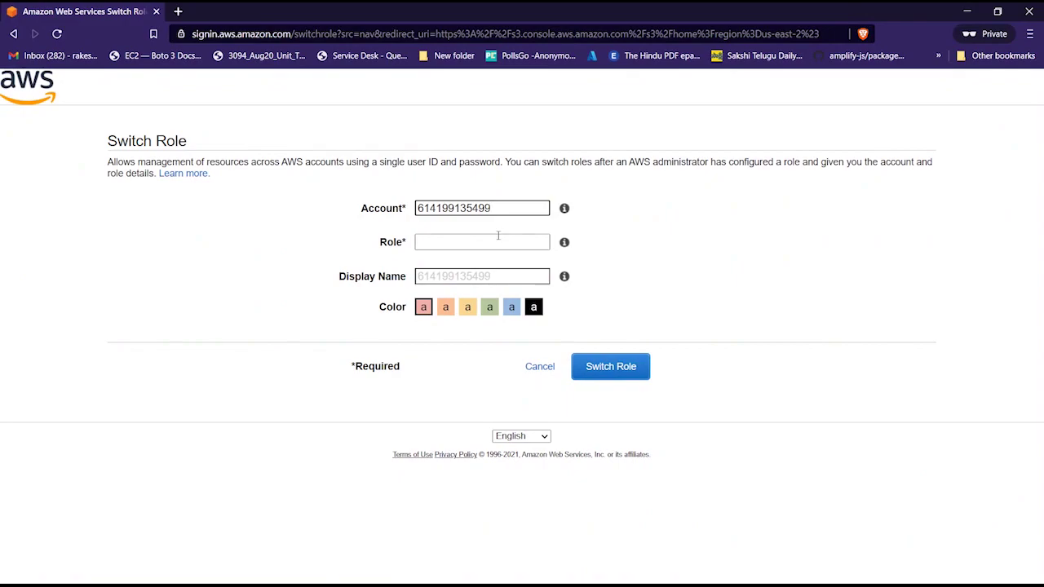
Paste the role's full ARN into Role, enter a custom display name, and submit
left_click(497, 235)
key("alt+Tab")
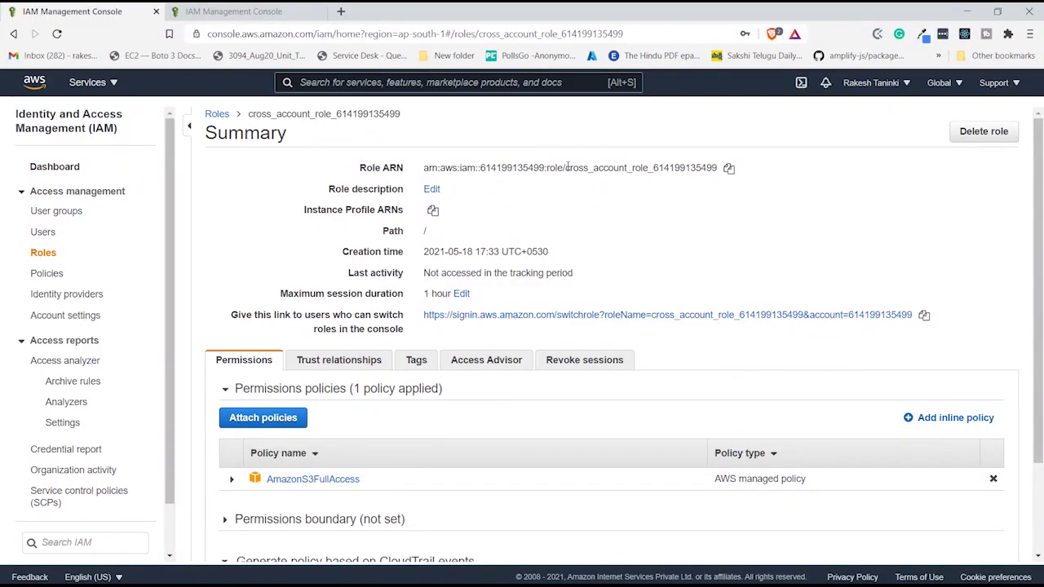
left_click(728, 168)
key("alt+Tab")
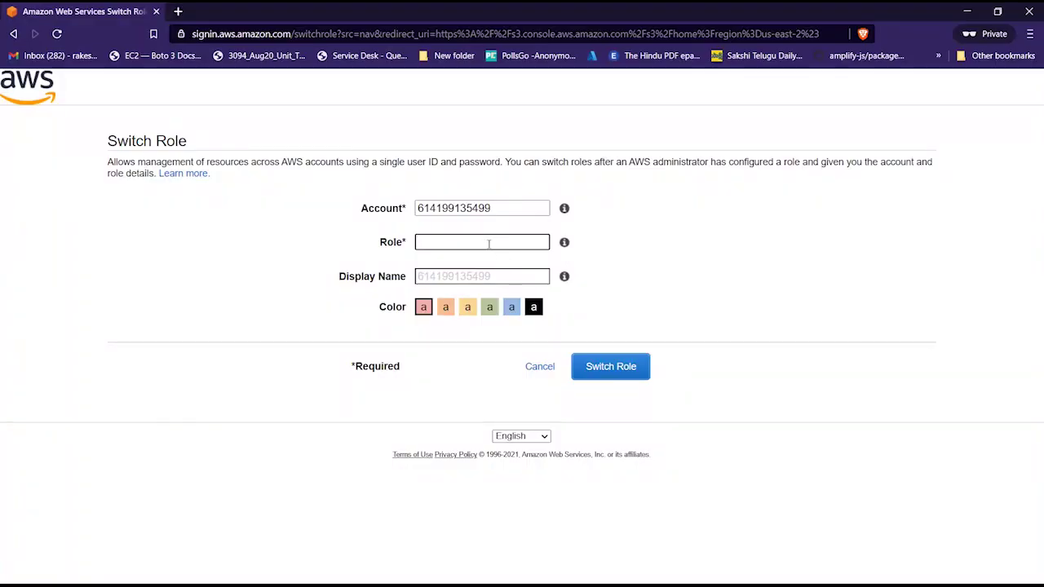
key("ctrl+v")
left_click(482, 277)
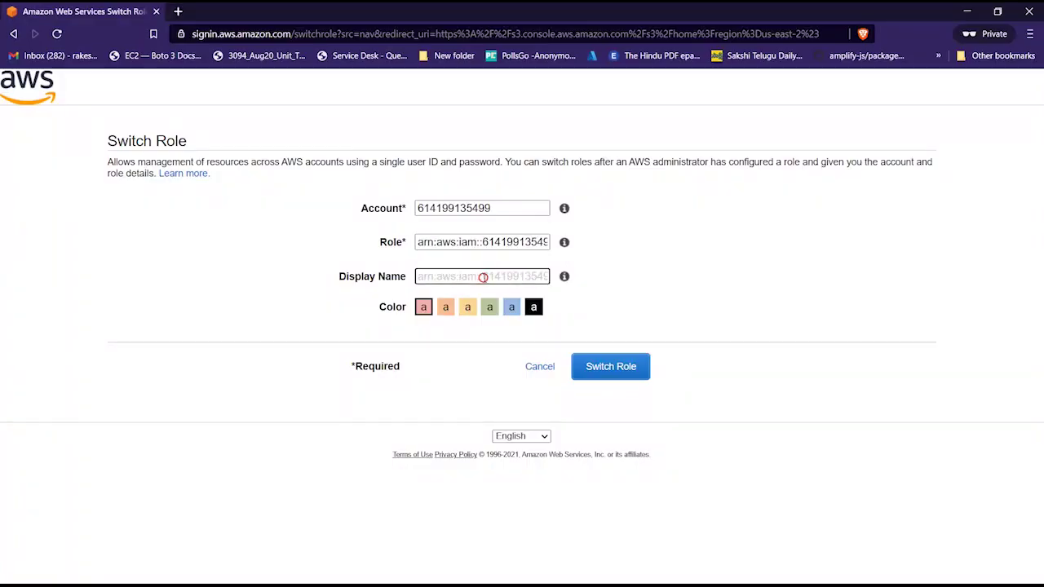
key("alt+Tab")
key("alt+Tab")
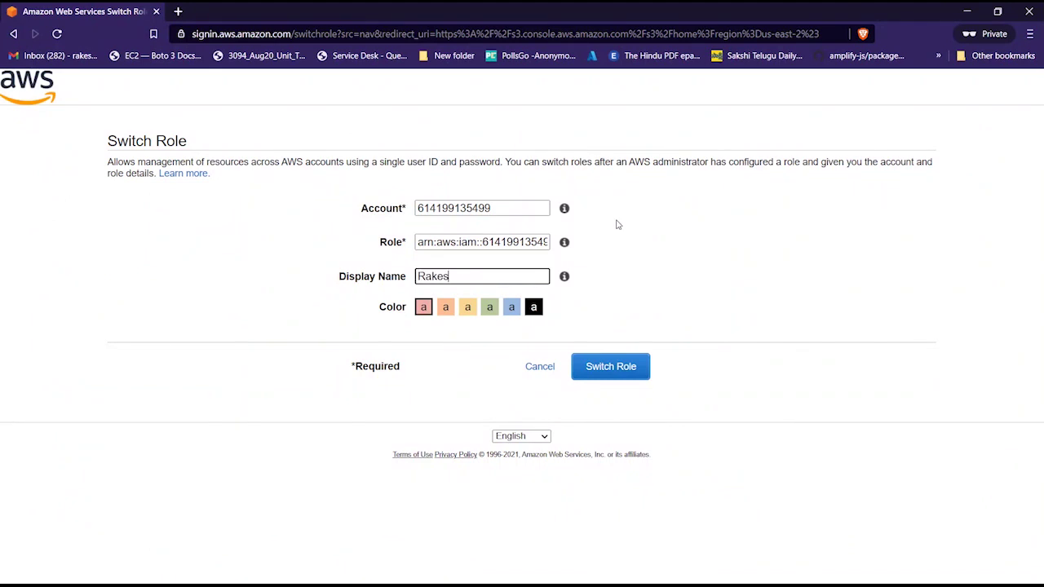
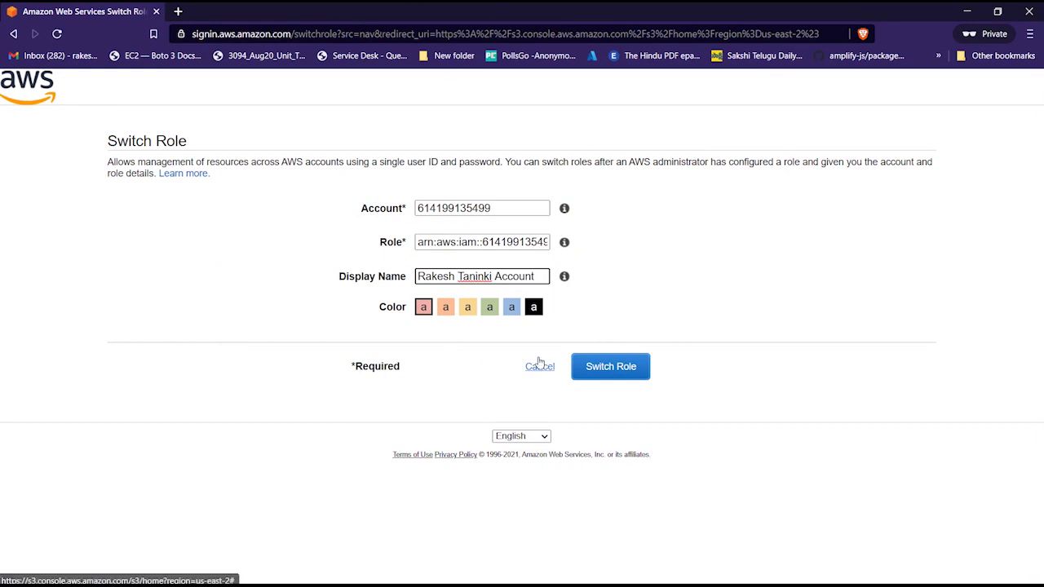
left_click(611, 367)
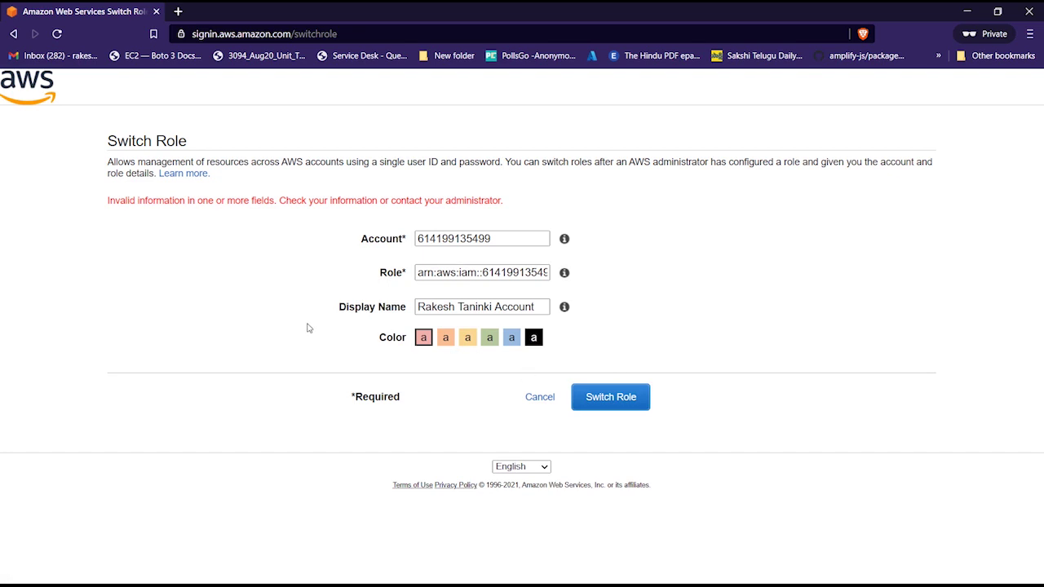
Trim the Role entry to just the role name after the slash and resubmit the switch
left_click_drag(278, 202, 473, 212)
left_click(491, 216)
mouse_move(567, 277)
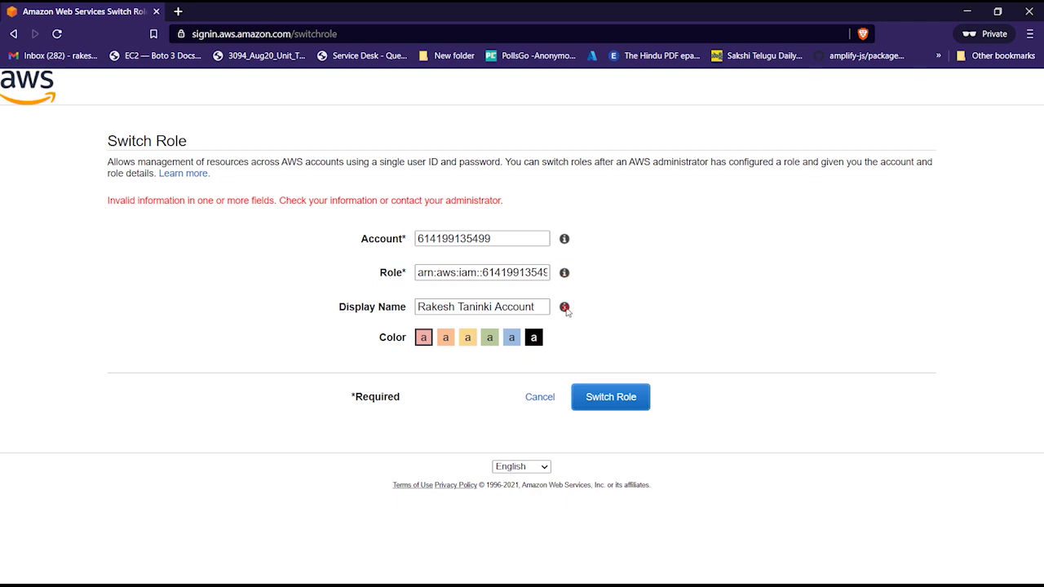
left_click(531, 272)
left_click_drag(530, 271, 567, 292)
key("ctrl+Left")
key("Left")
key("shift+Home")
key("BackSpace")
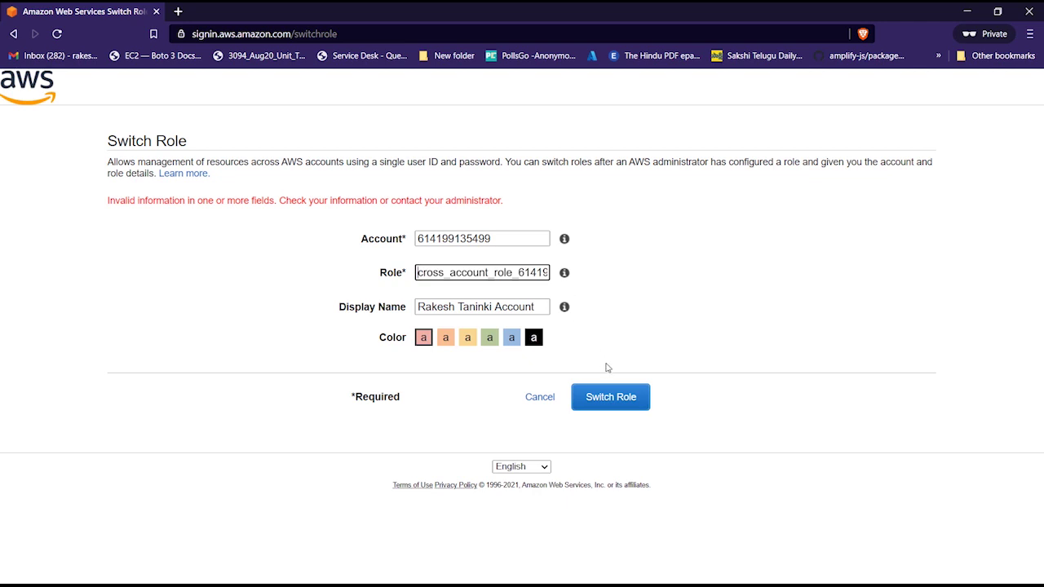
left_click(609, 391)
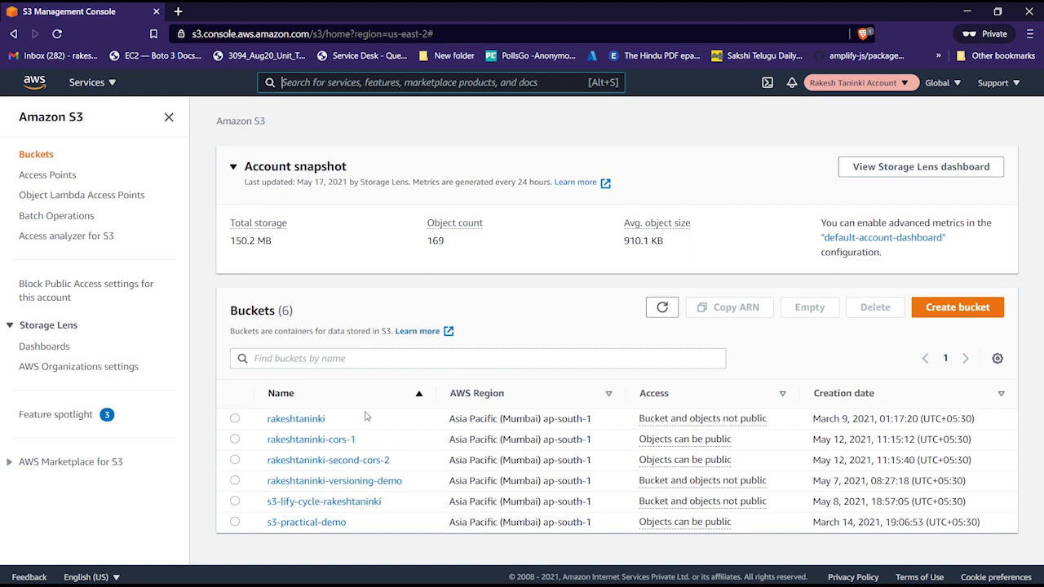
Show the account menu and highlight the account number, the signed-in user and the active cross_account_role
left_click(844, 83)
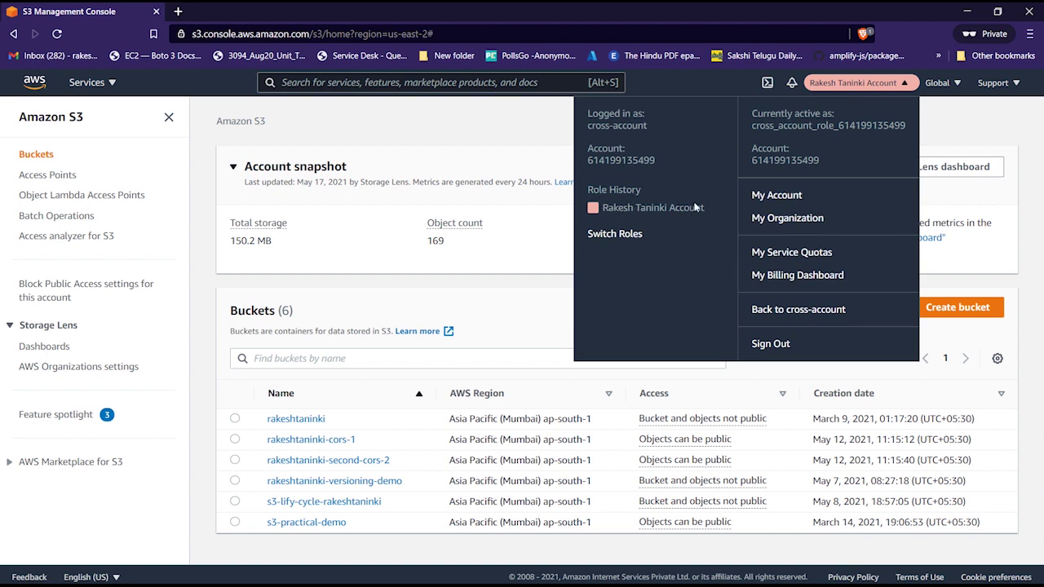
left_click_drag(588, 160, 656, 158)
left_click_drag(589, 126, 648, 127)
left_click(749, 115)
triple_click(750, 115)
left_click_drag(752, 128, 906, 126)
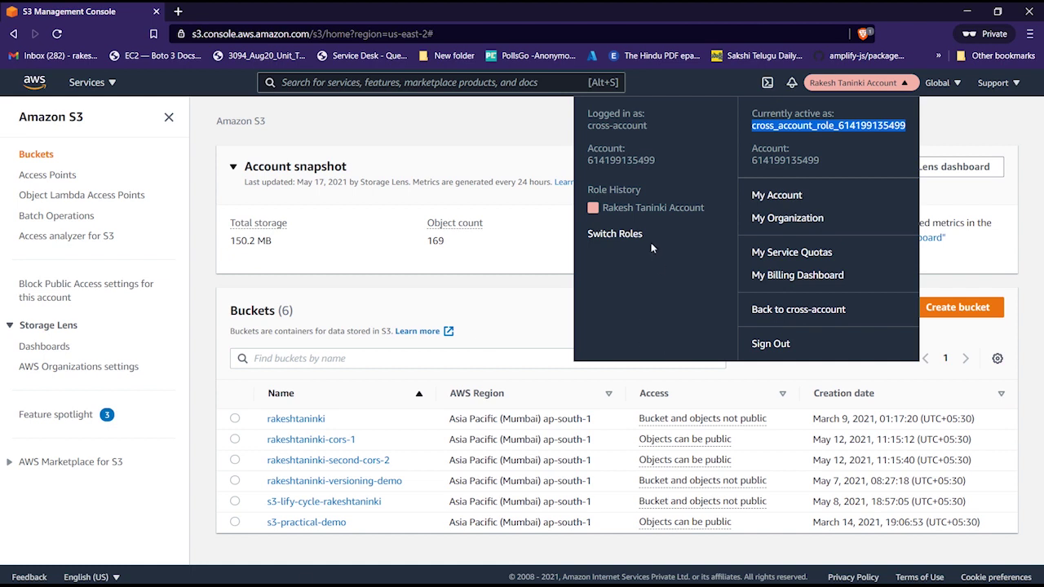
Switch back to the cross-account user and confirm that user name in the account menu
left_click(779, 317)
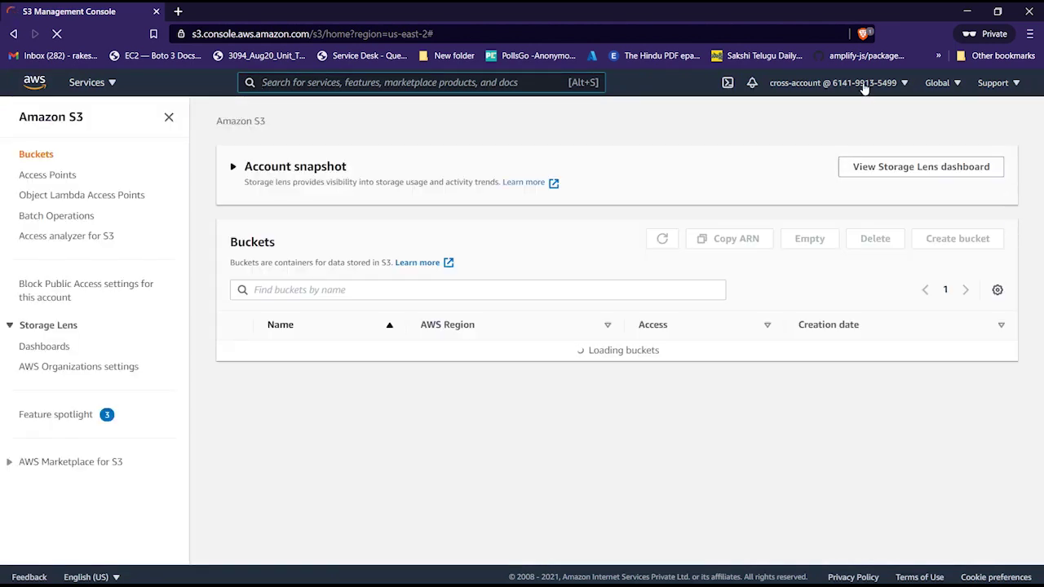
left_click(863, 84)
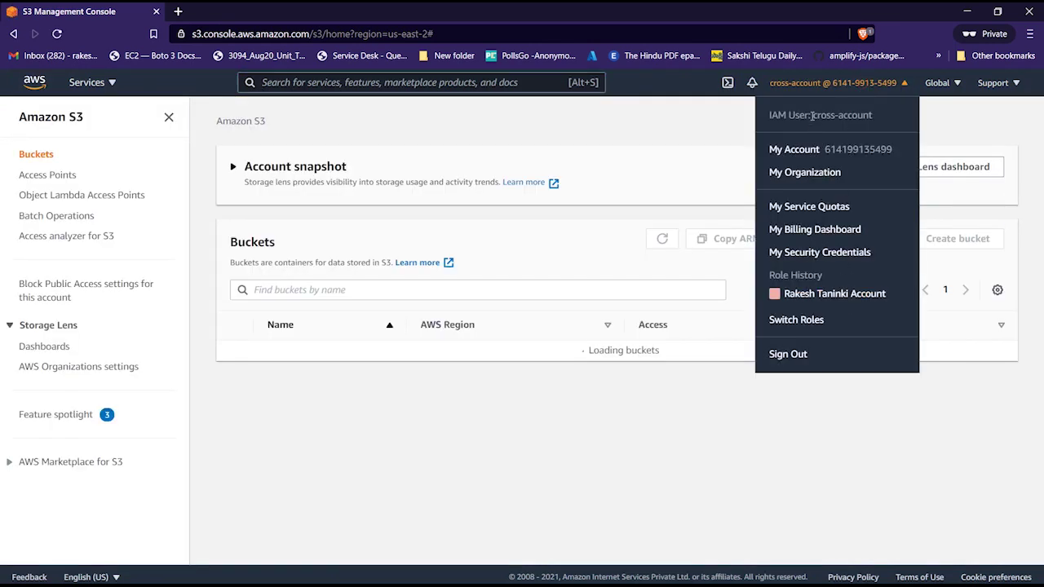
left_click_drag(812, 115, 865, 131)
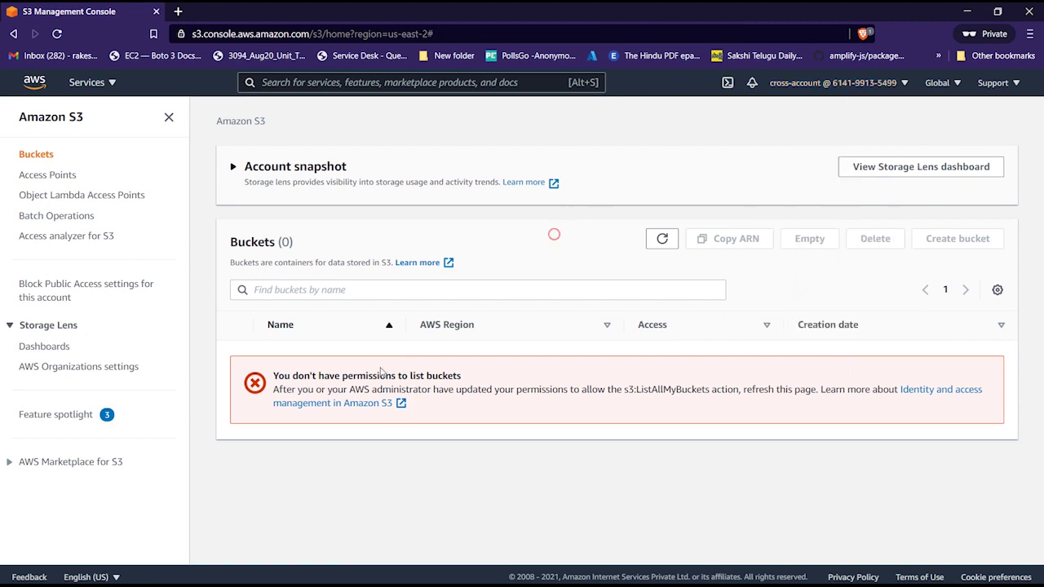
Highlight the S3 permissions error about listing buckets and reshow the account menu with the user
left_click_drag(461, 376, 269, 385)
left_click(271, 385)
double_click(435, 376)
left_click(505, 380)
left_click(844, 83)
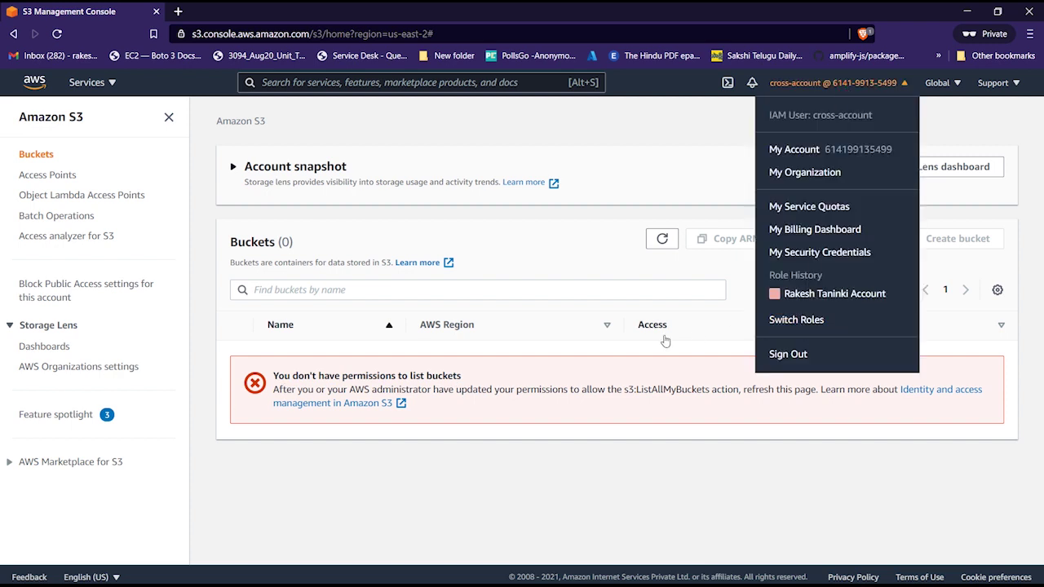
key("alt+Tab")
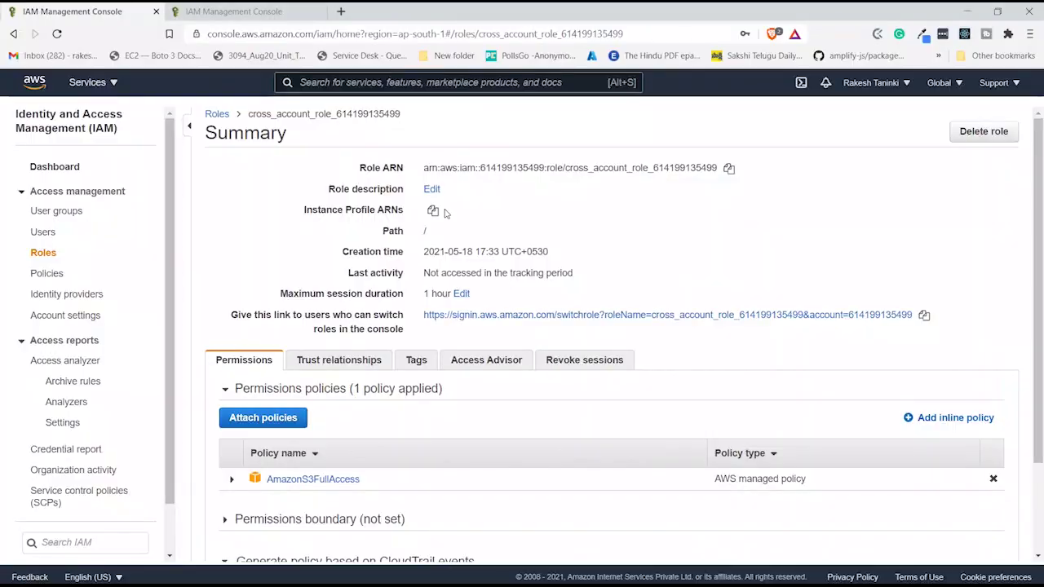
Expand the role's Permissions boundary section, showing no boundary set beside the AmazonS3FullAccess policy
scroll(298, 462, "down", 1)
scroll(297, 462, "down", 1)
left_click(230, 400)
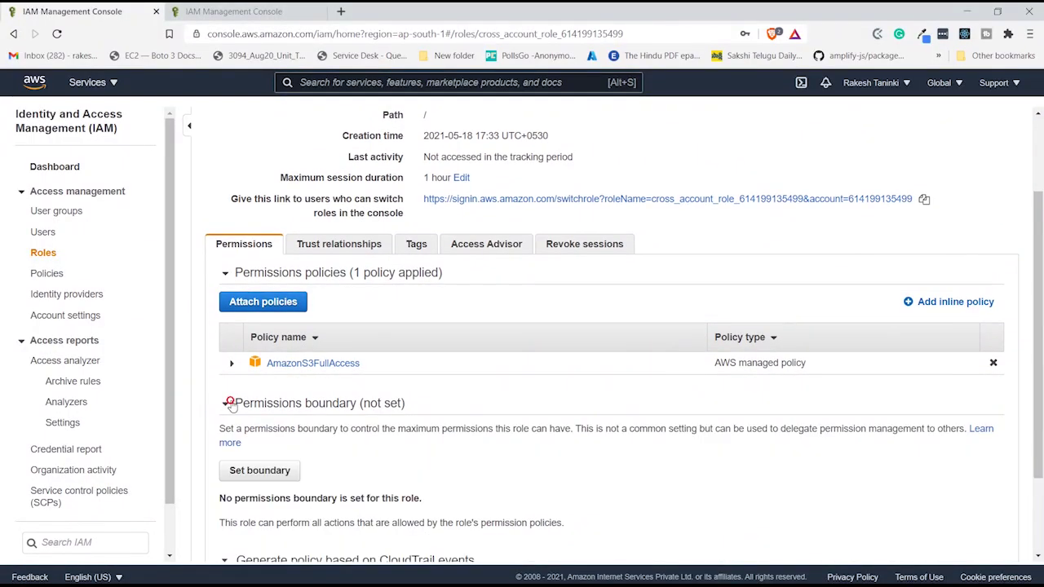
scroll(320, 397, "down", 1)
scroll(356, 382, "up", 3)
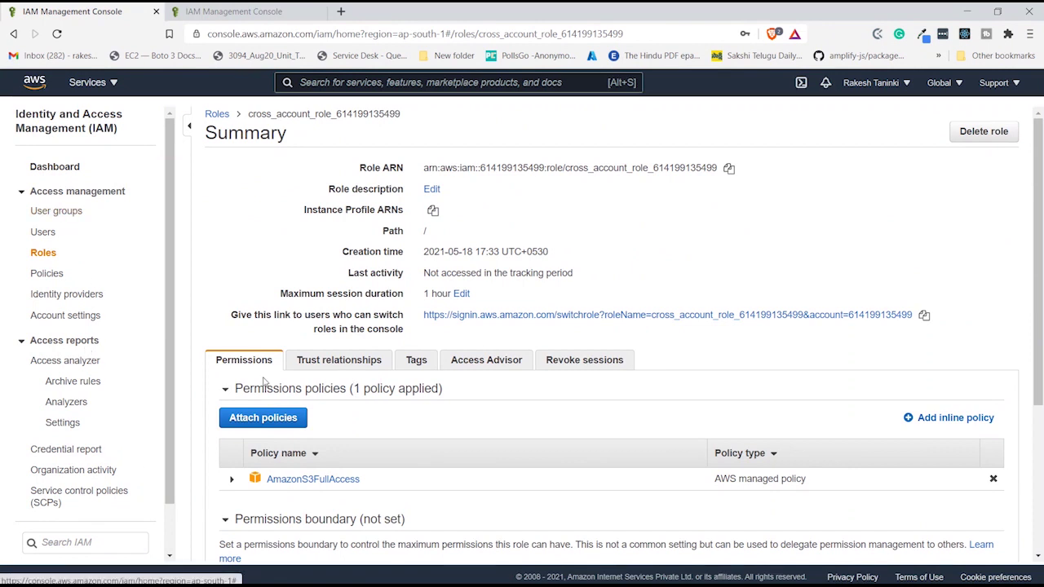
scroll(263, 399, "down", 2)
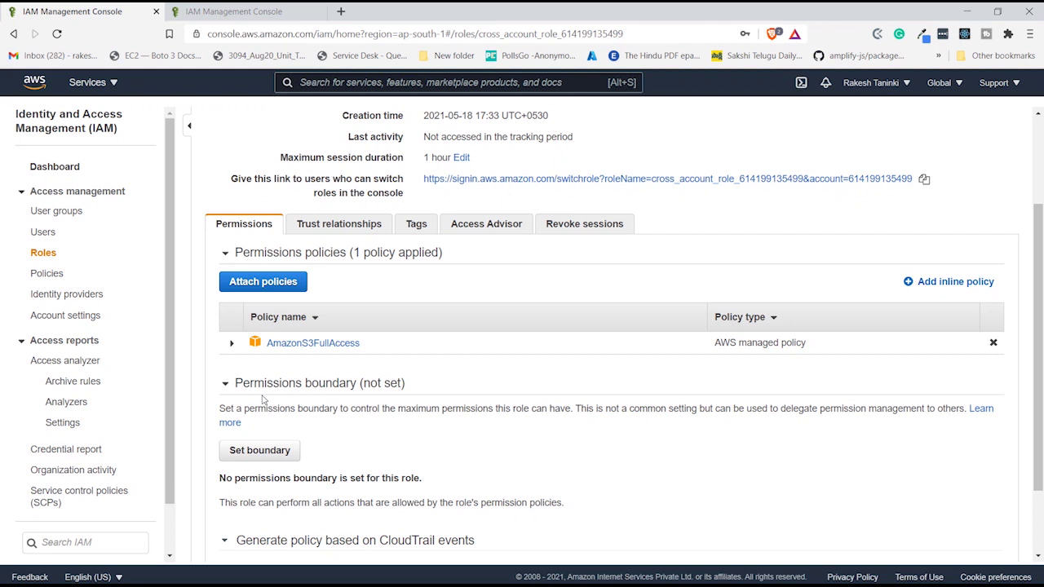